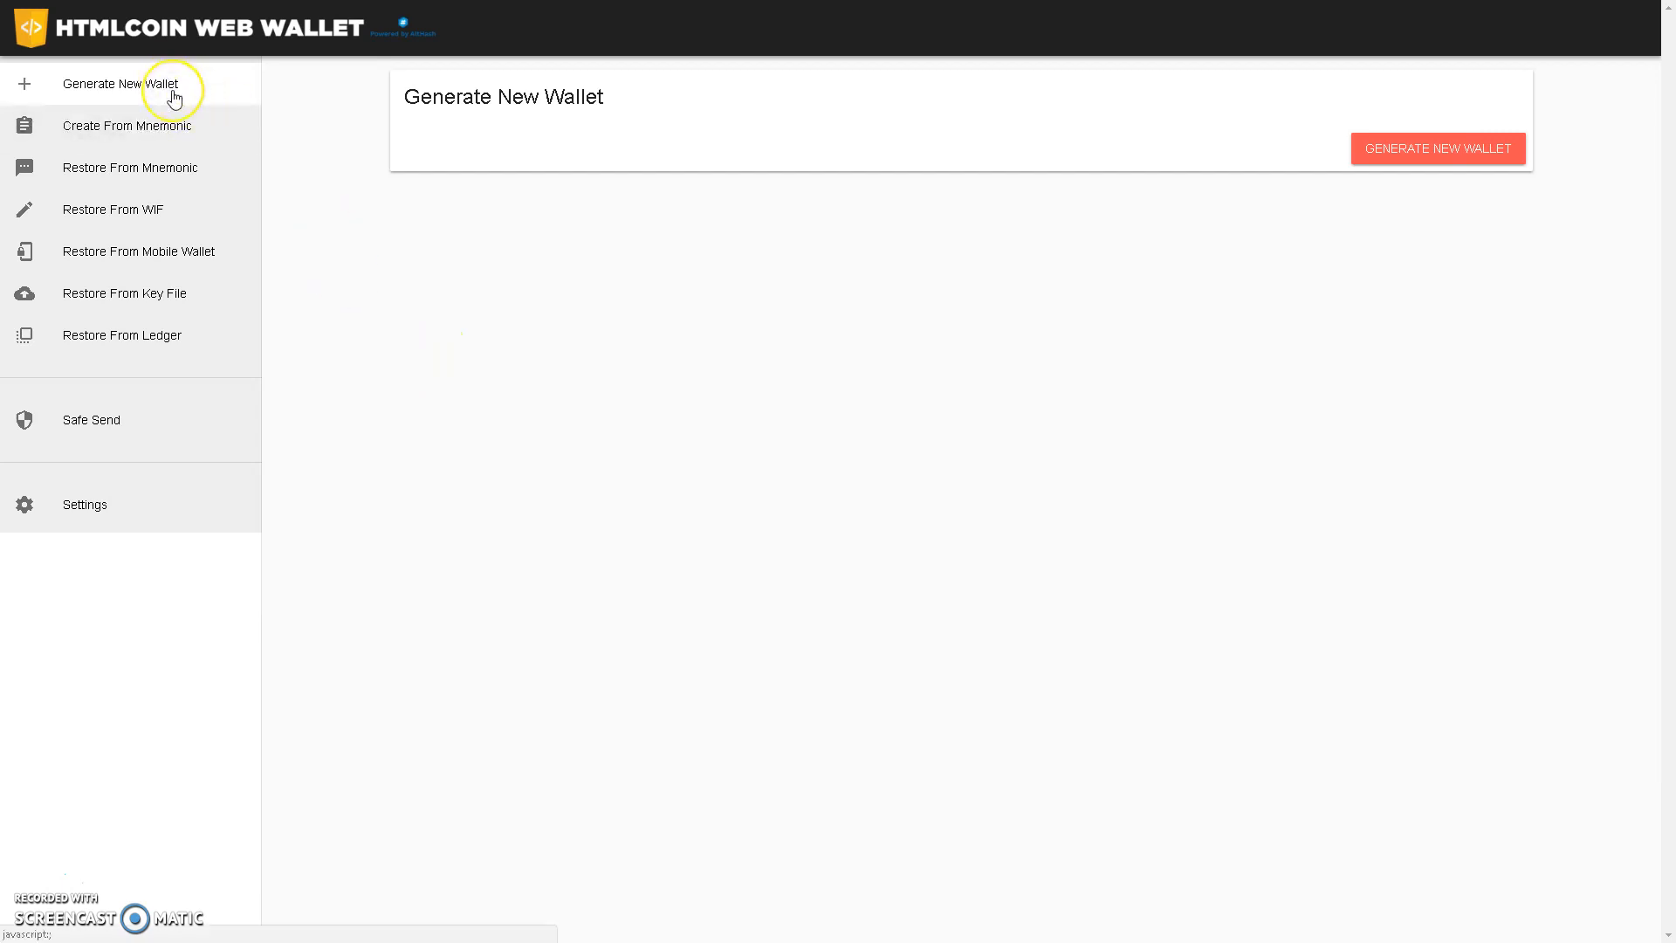
# - Generate a new wallet, encrypt it with a wallet password, and download its backup key file
pyautogui.click(1401, 150)
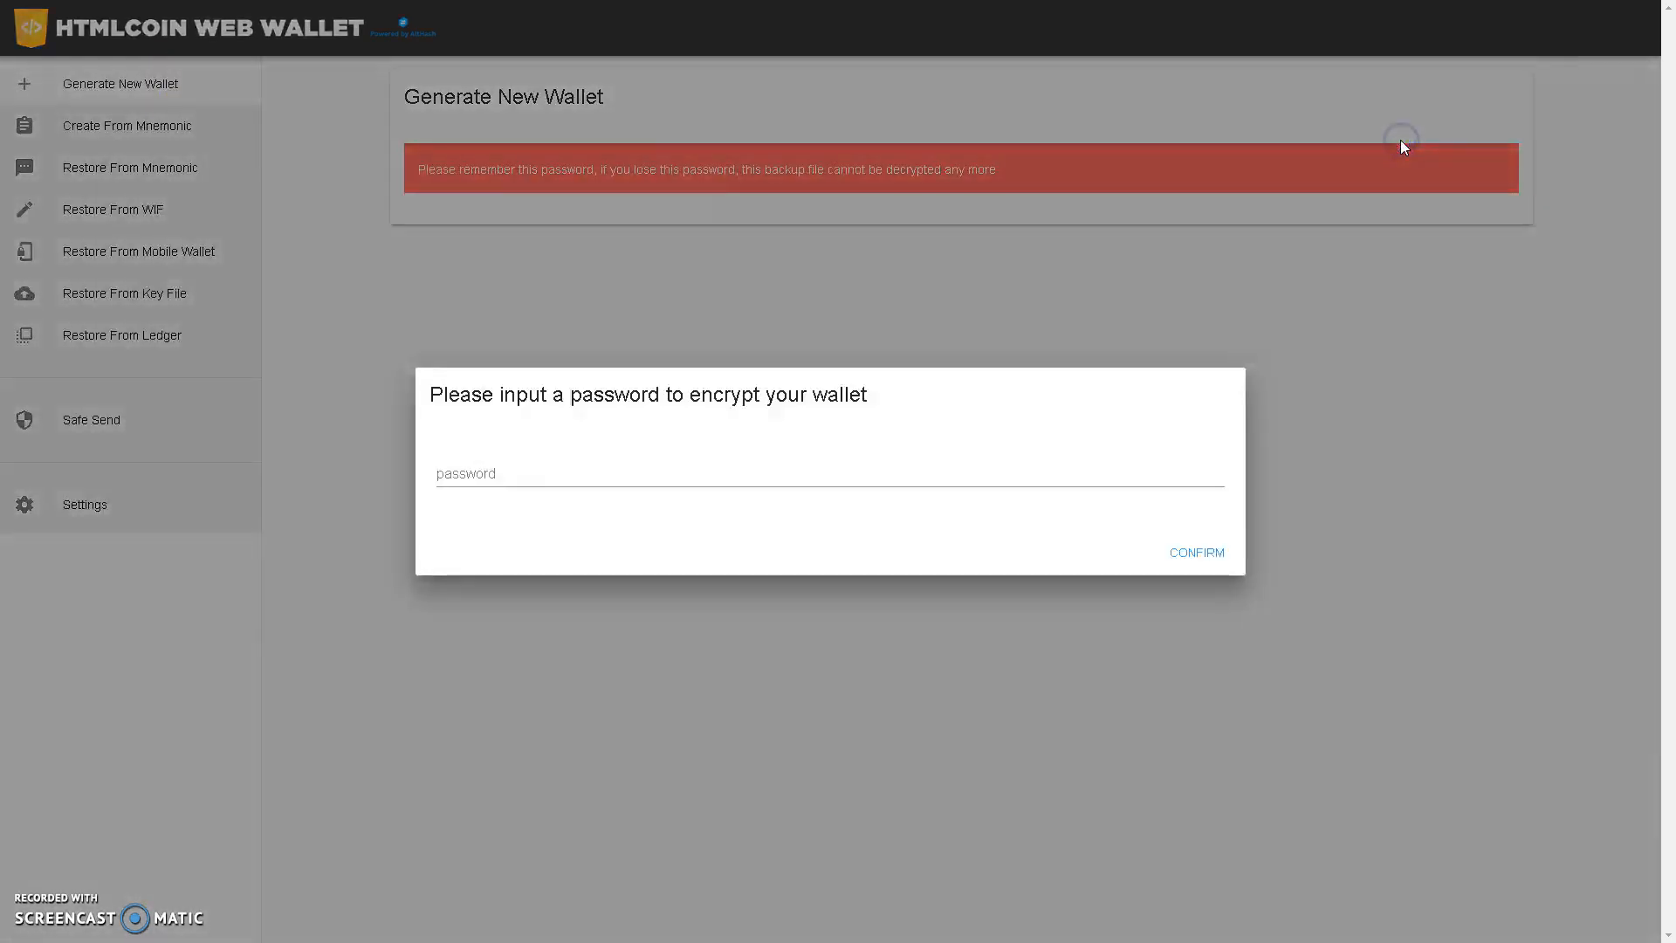
pyautogui.click(480, 476)
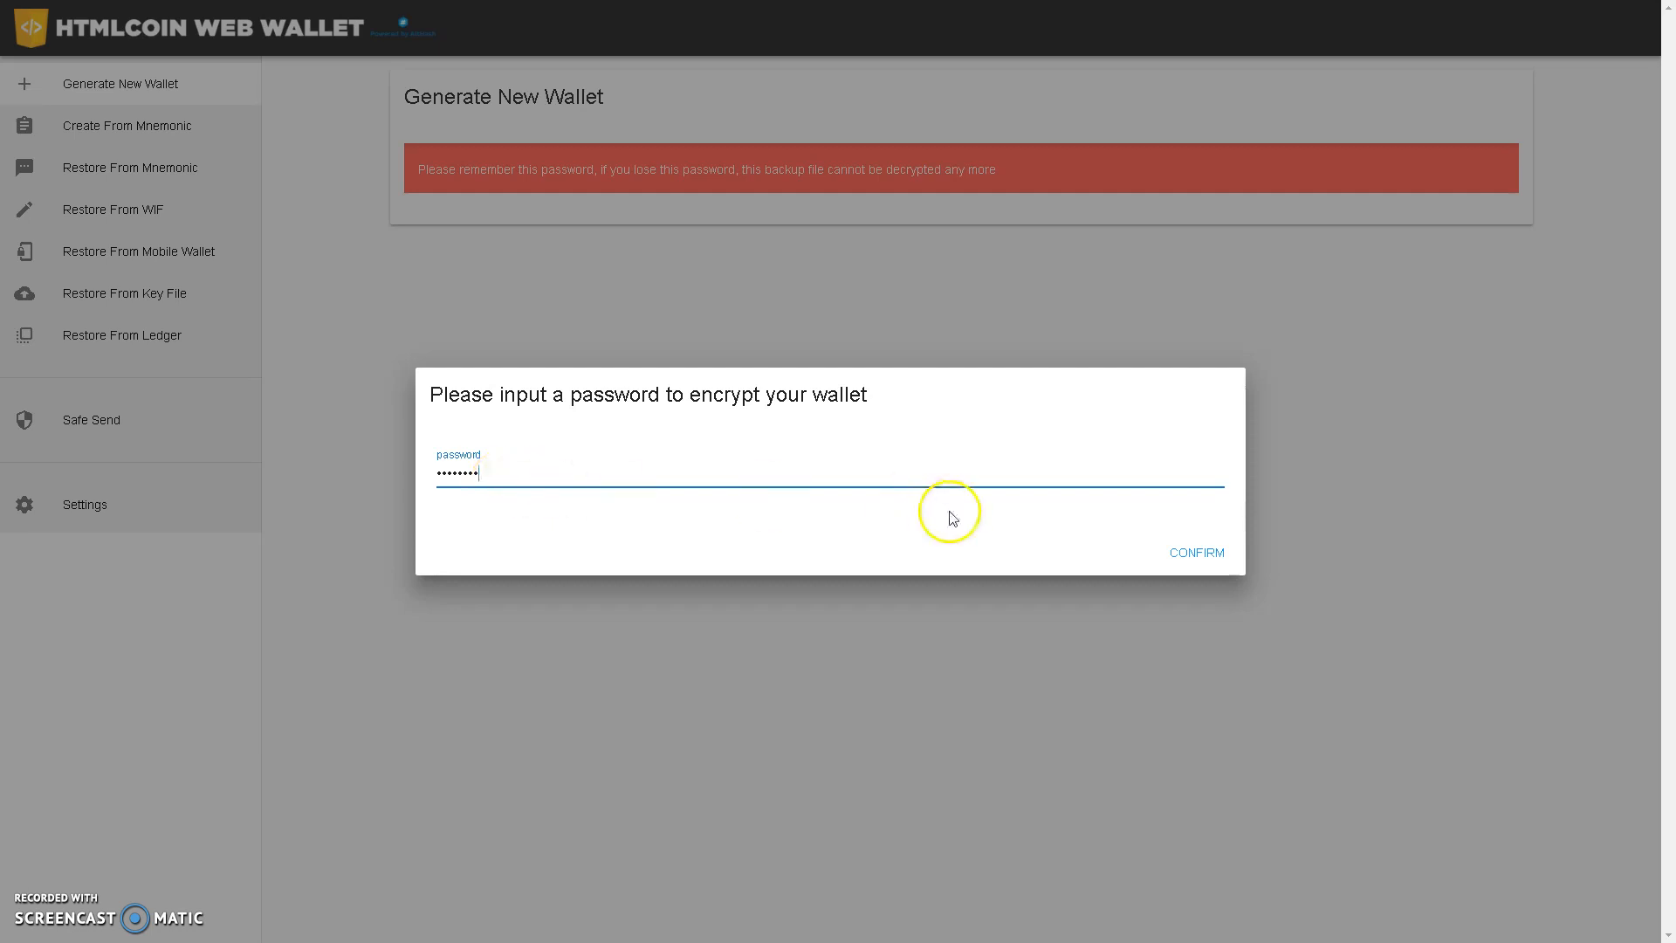
pyautogui.click(1189, 554)
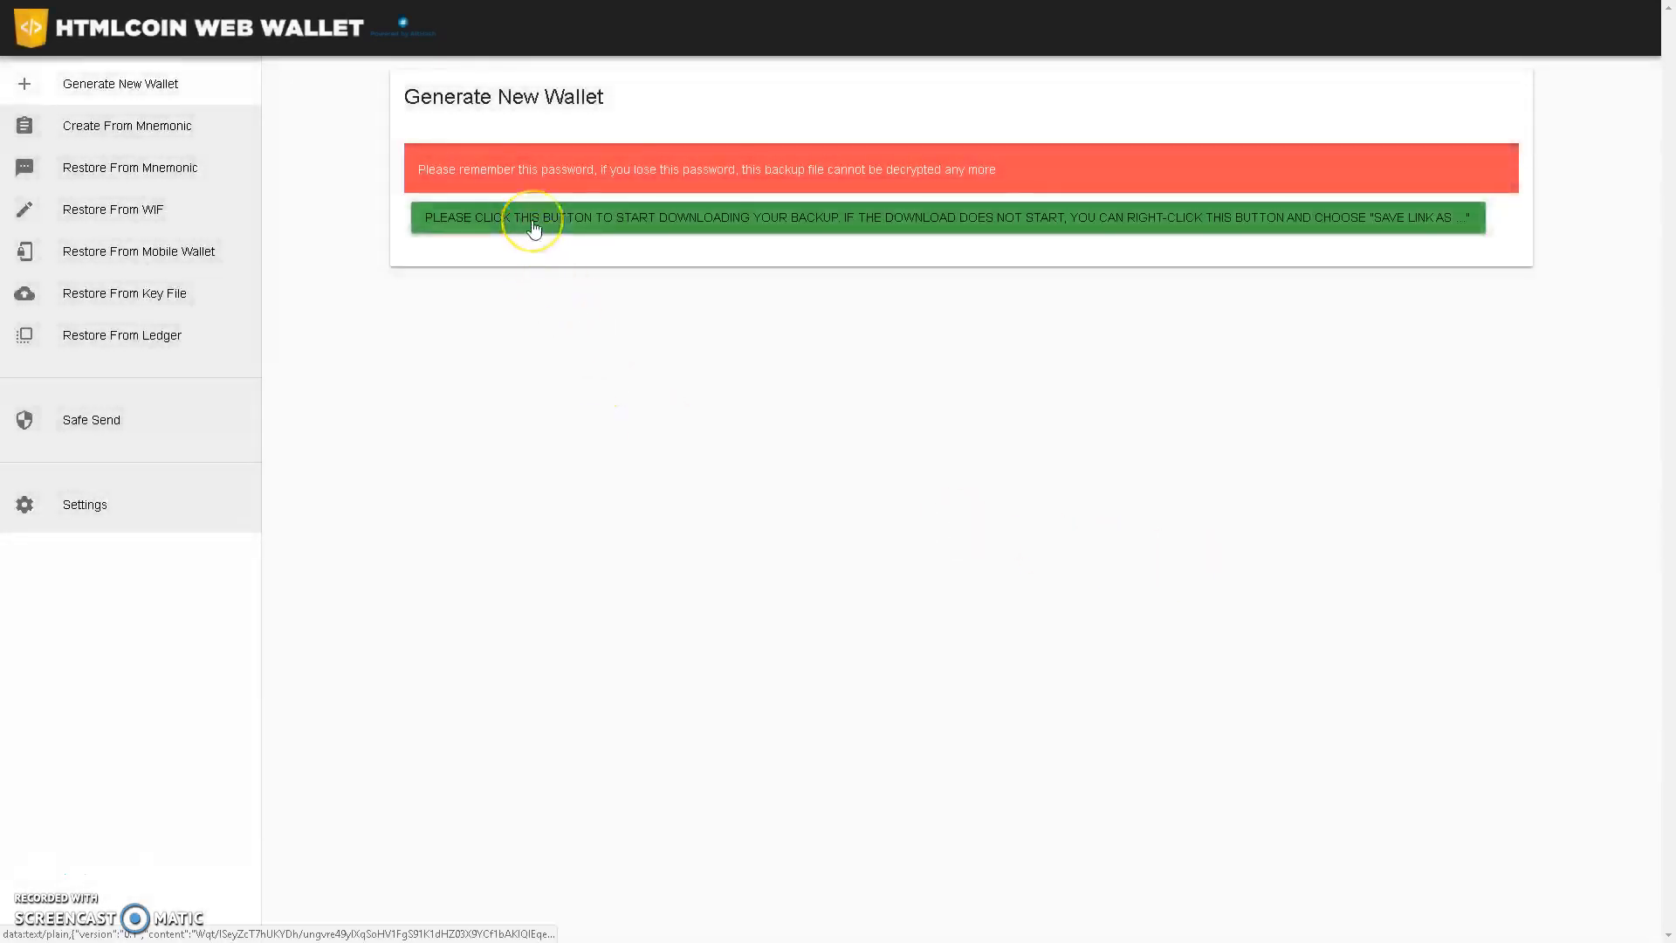
pyautogui.click(535, 229)
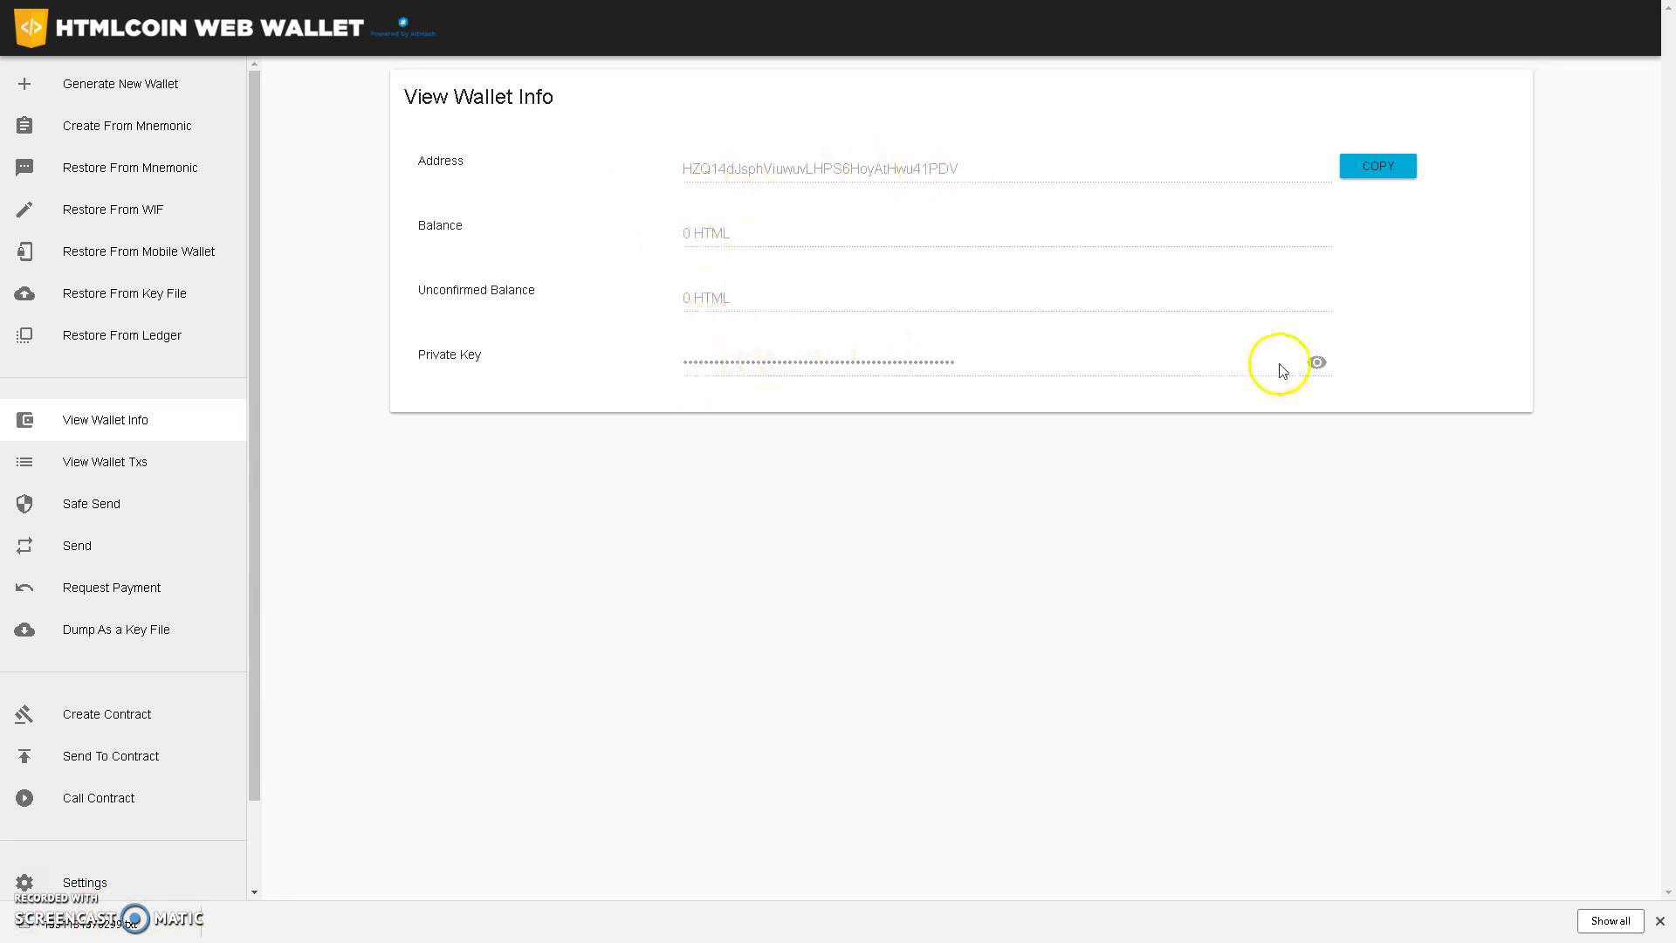
# - Reveal the new wallet's private key and reload the wallet site to leave the open wallet
pyautogui.click(1317, 363)
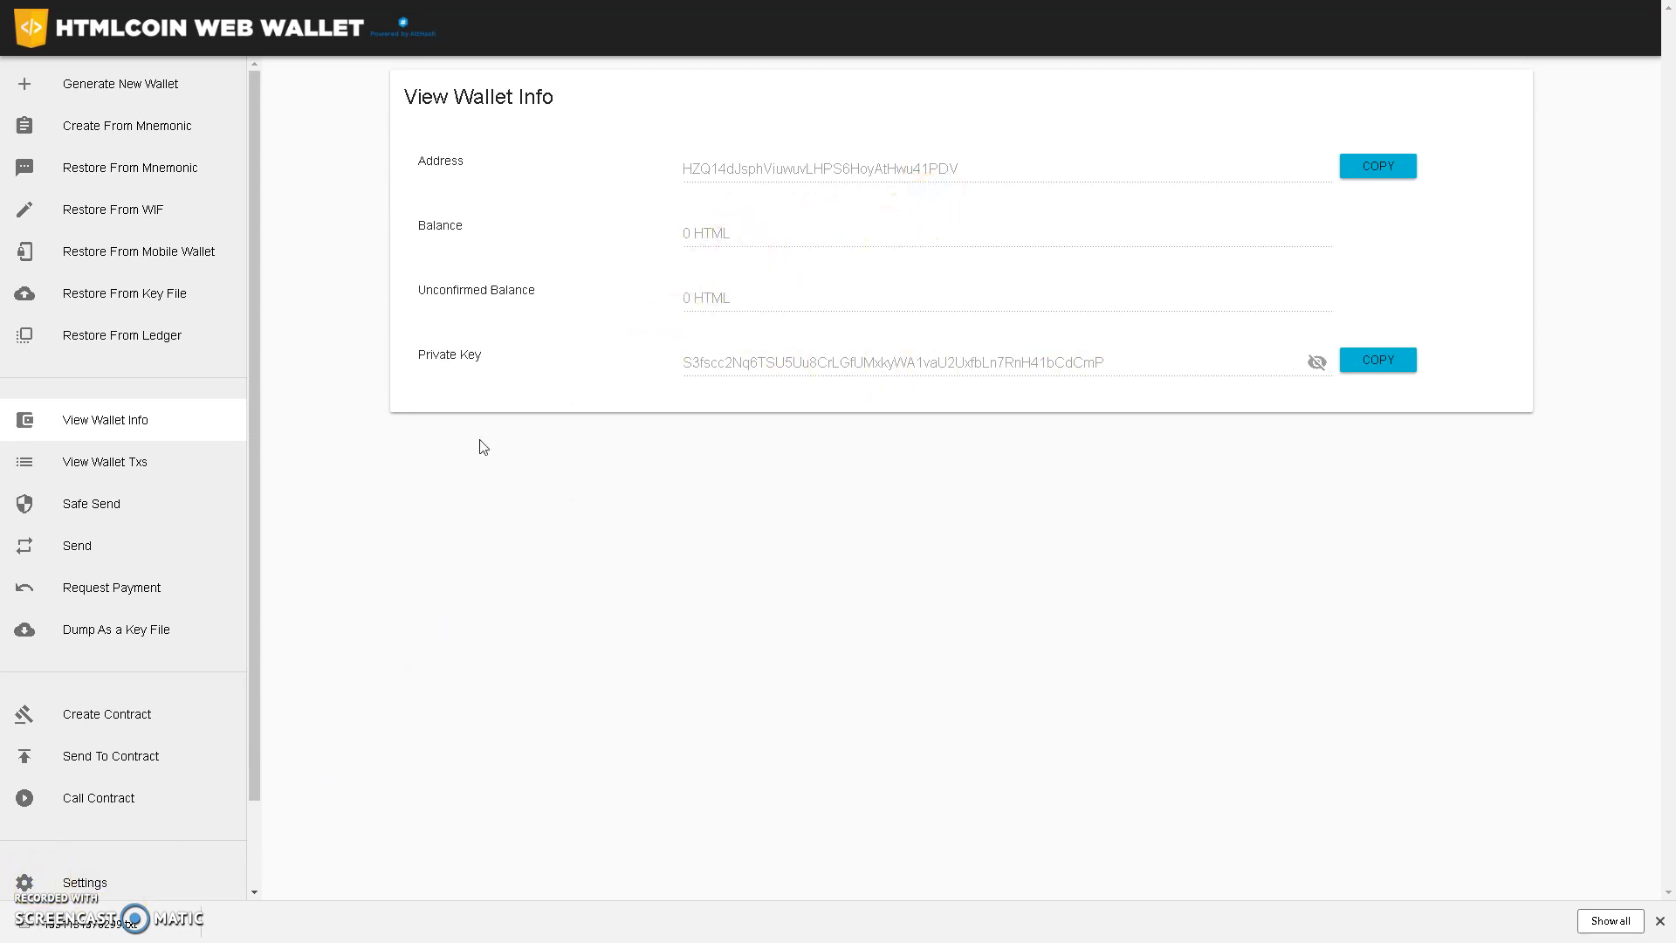
pyautogui.press('F11')
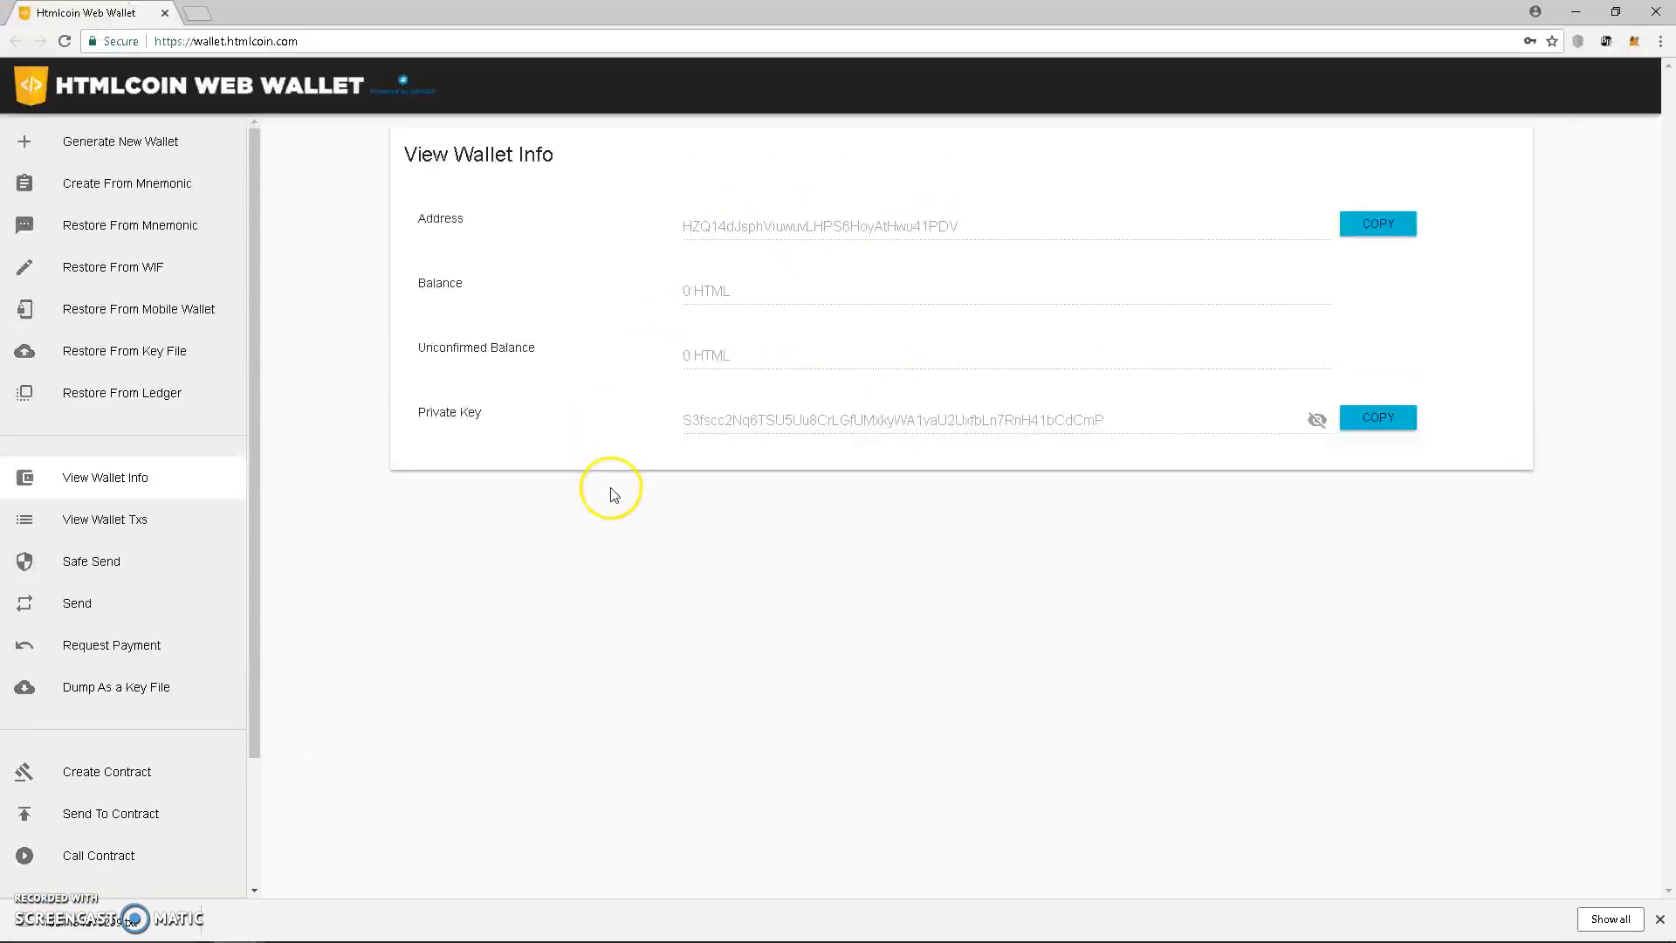
pyautogui.click(627, 48)
pyautogui.press('Return')
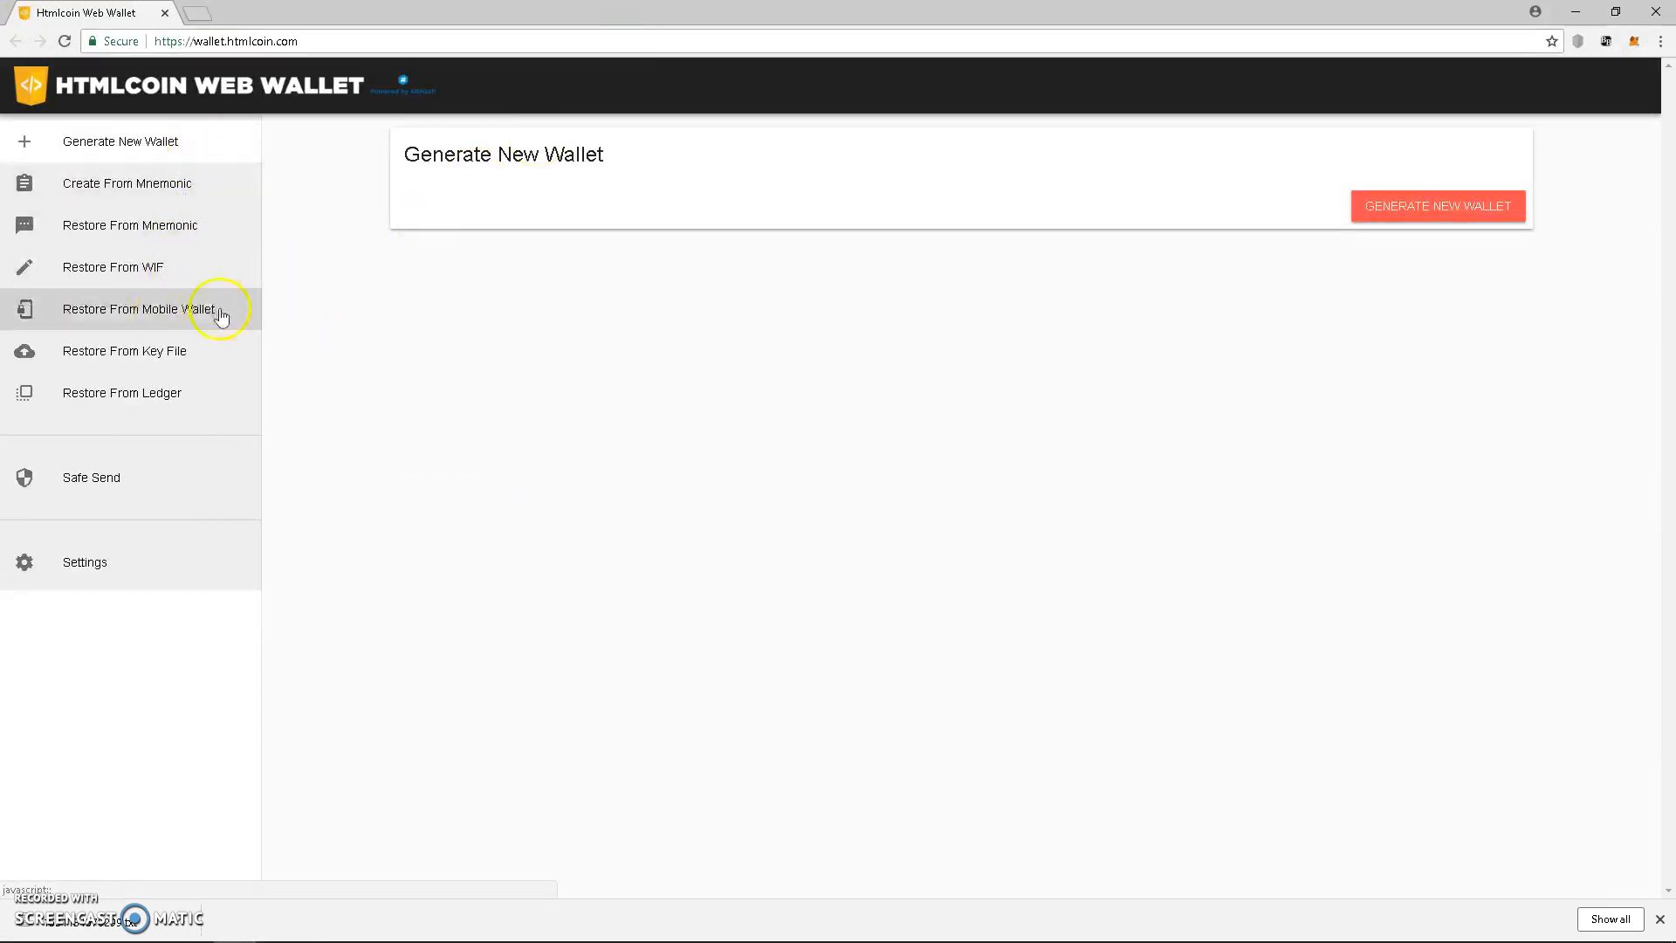
# - Restore the wallet from the key file 1531131578299.txt in Downloads, entering the wallet password to decrypt it
pyautogui.click(186, 356)
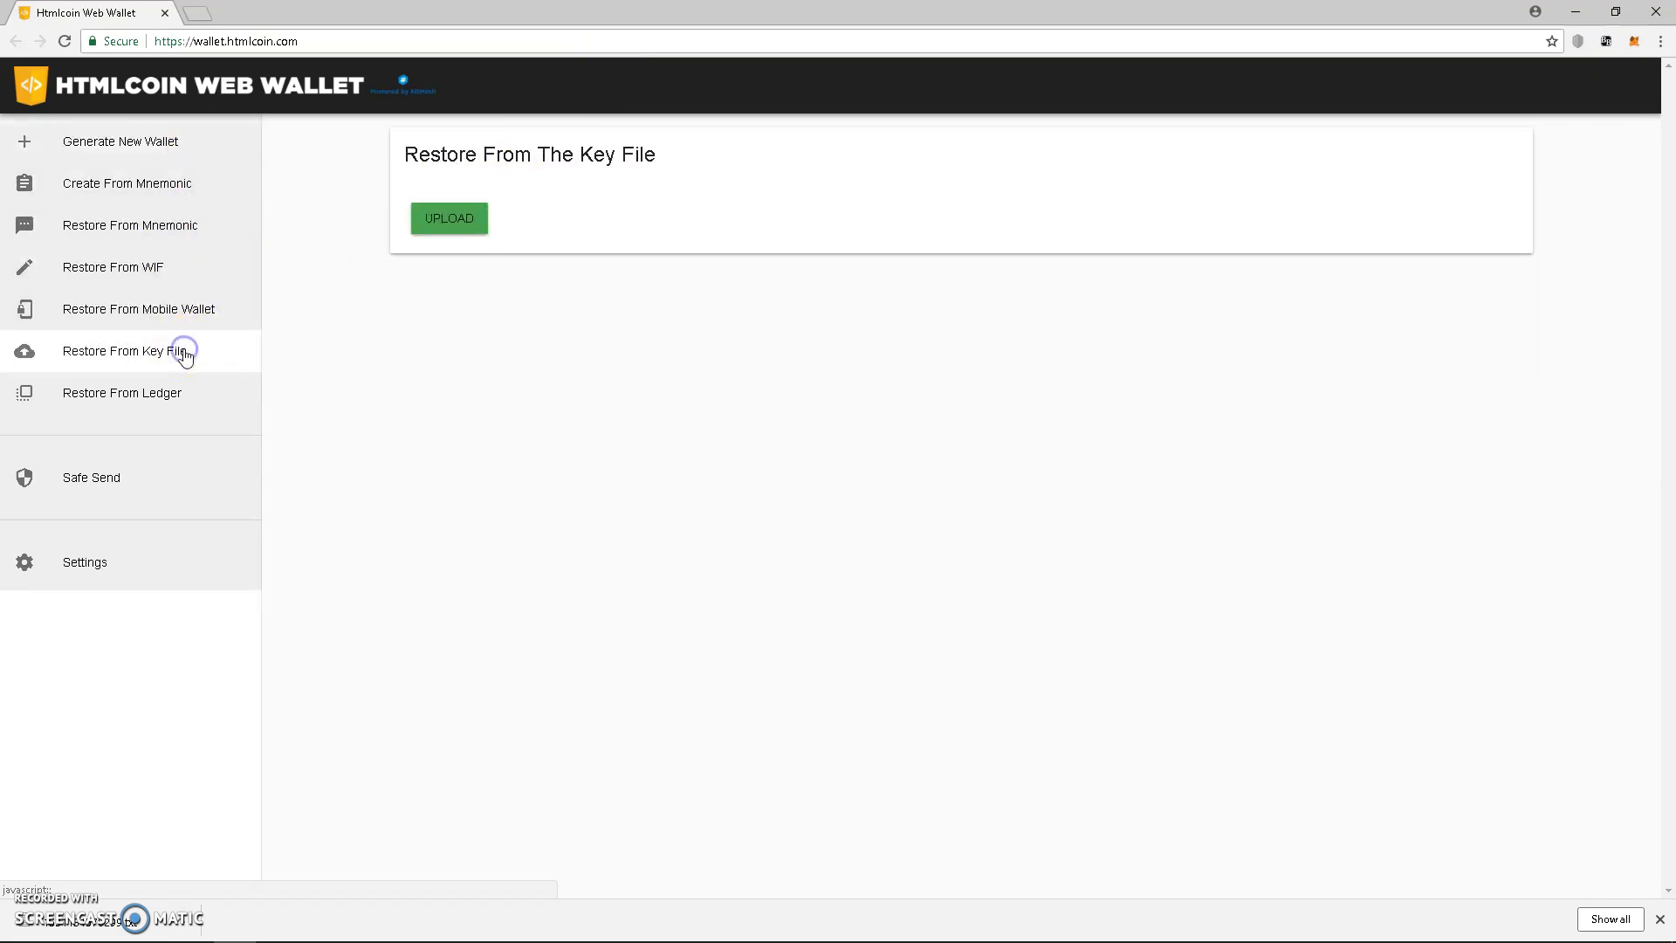
pyautogui.click(433, 217)
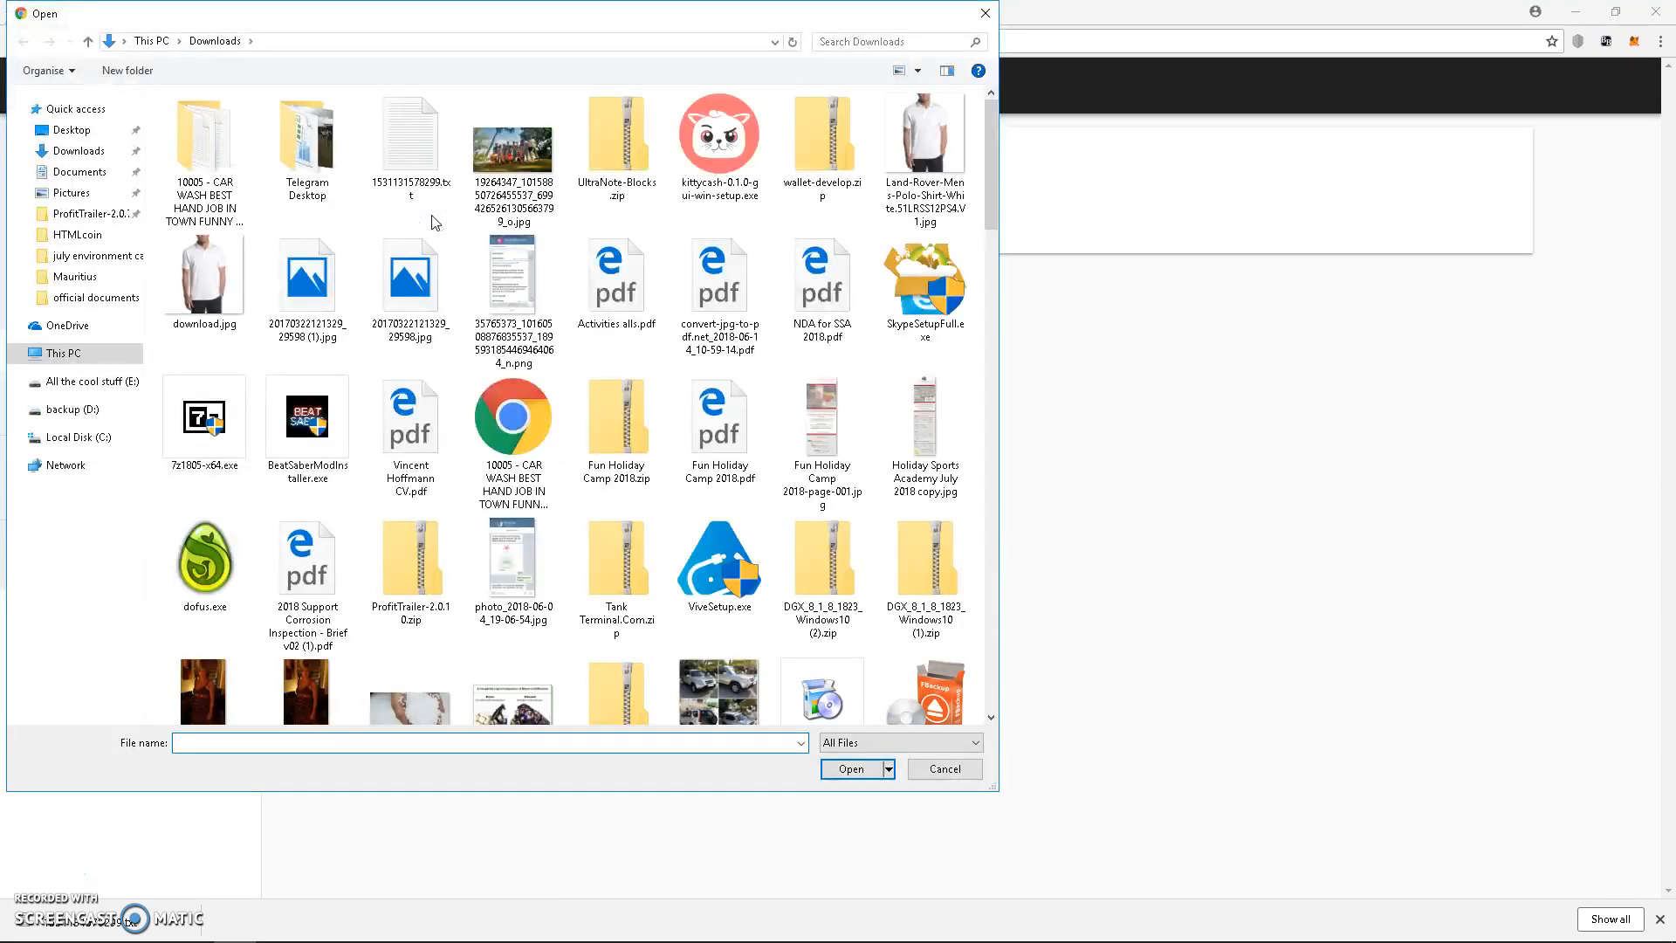
pyautogui.click(410, 144)
pyautogui.click(851, 769)
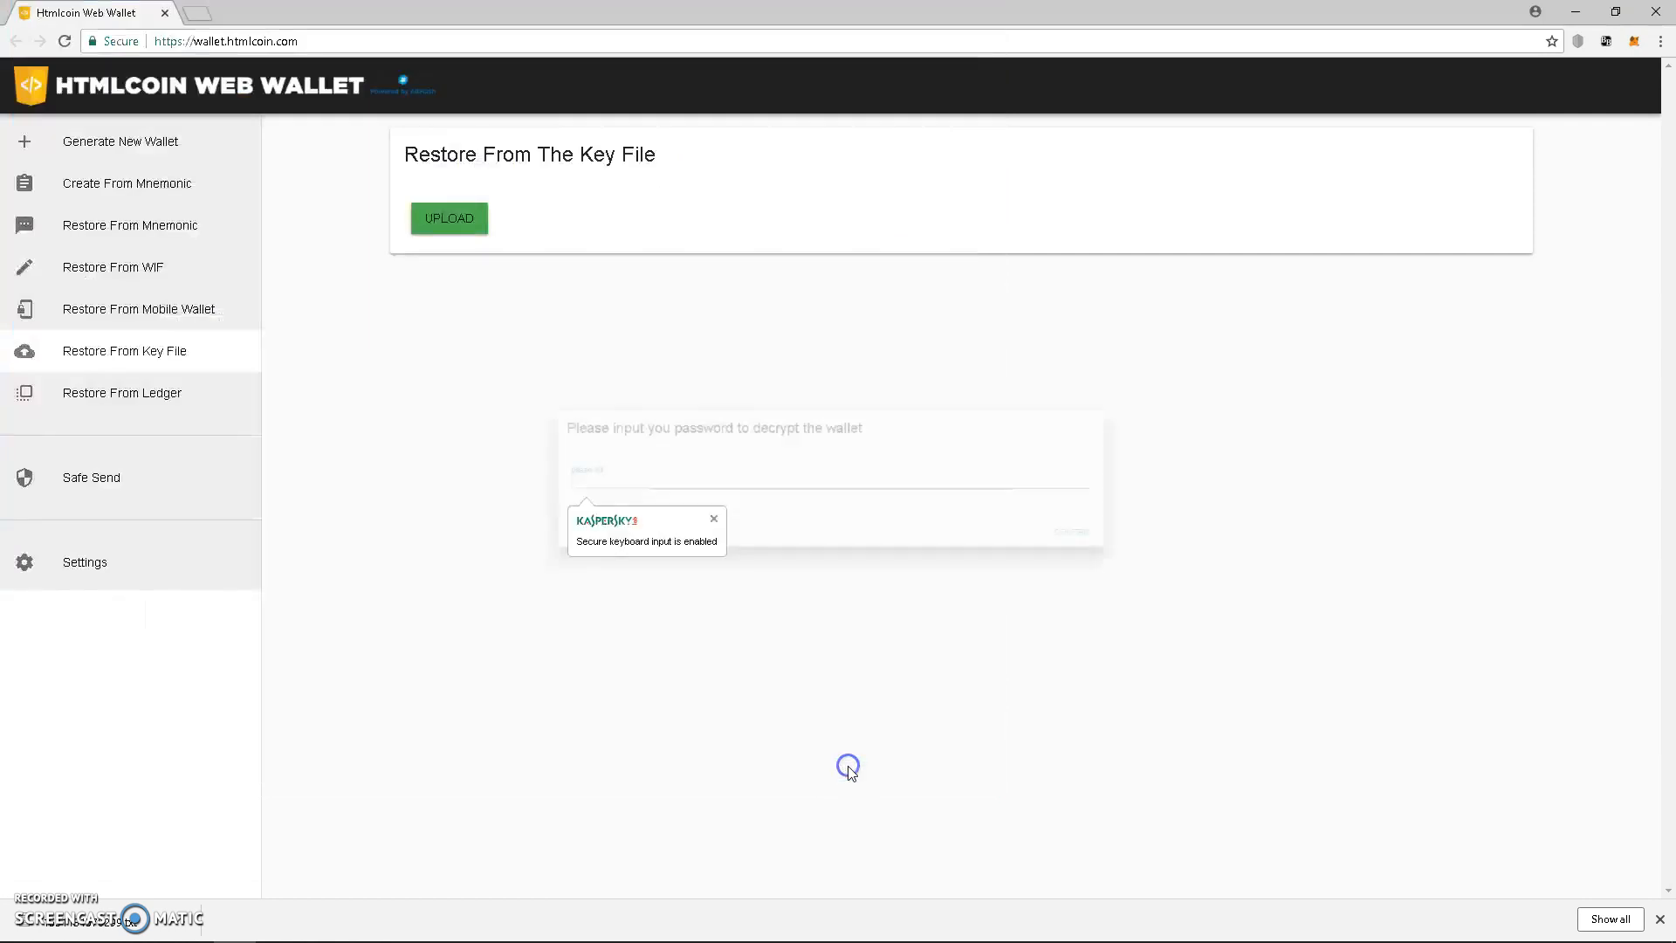
pyautogui.write('••••••')
pyautogui.press('Return')
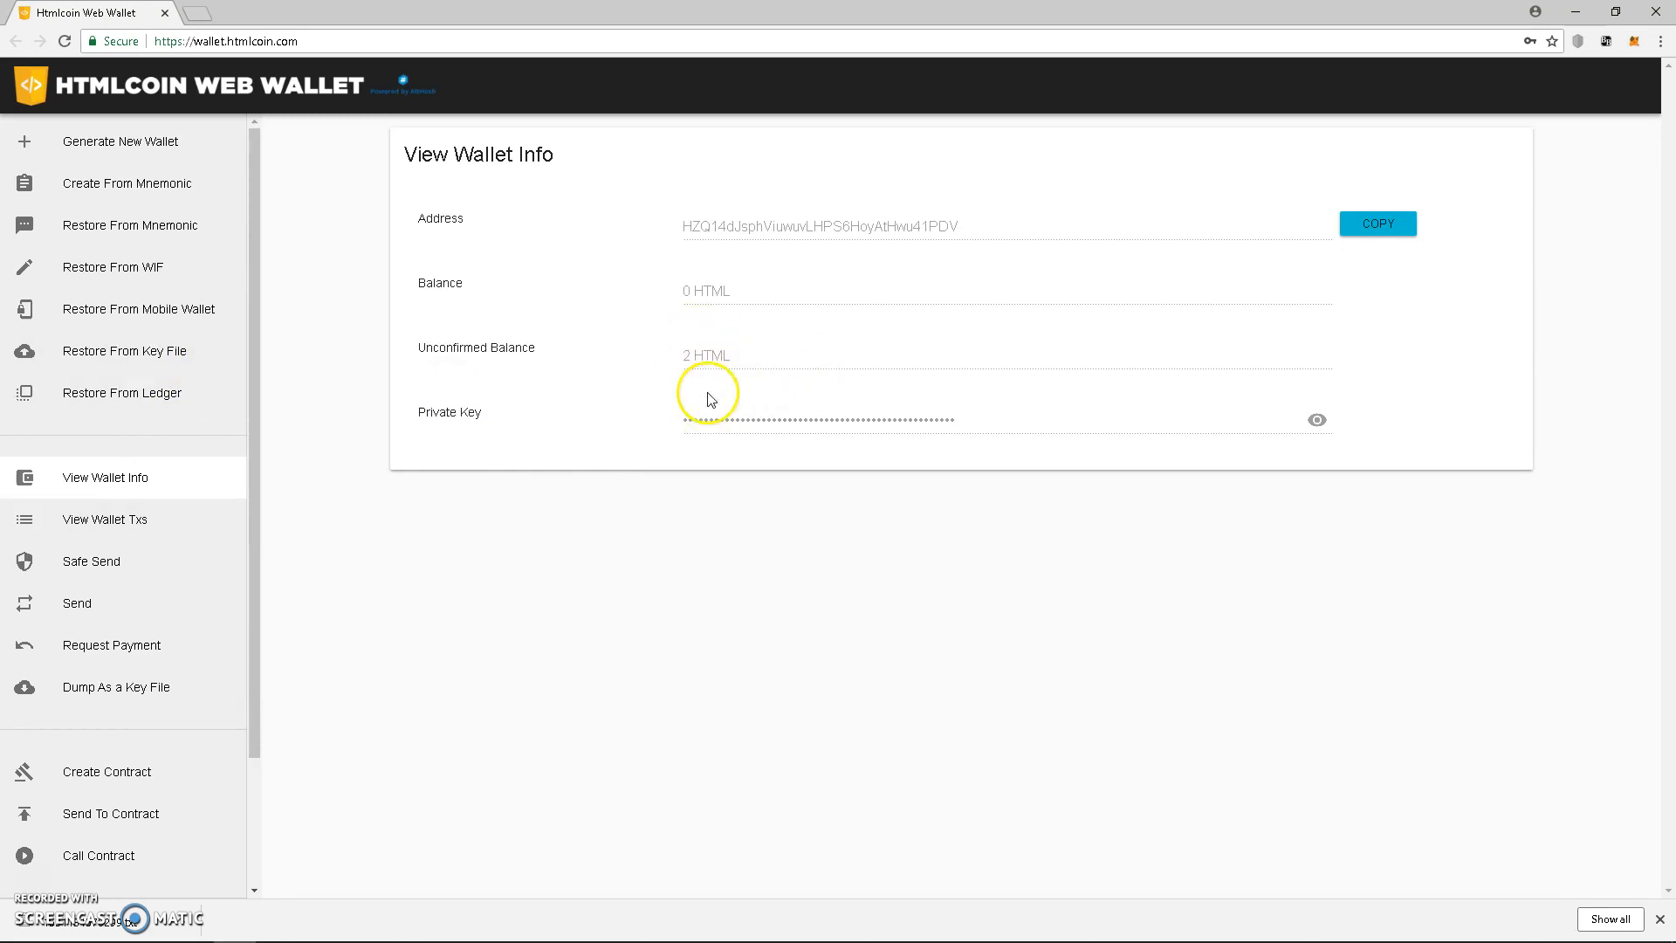
# - Fill in a Send transaction with the recipient's wallet address and an amount of 1.99 HTML
pyautogui.click(168, 602)
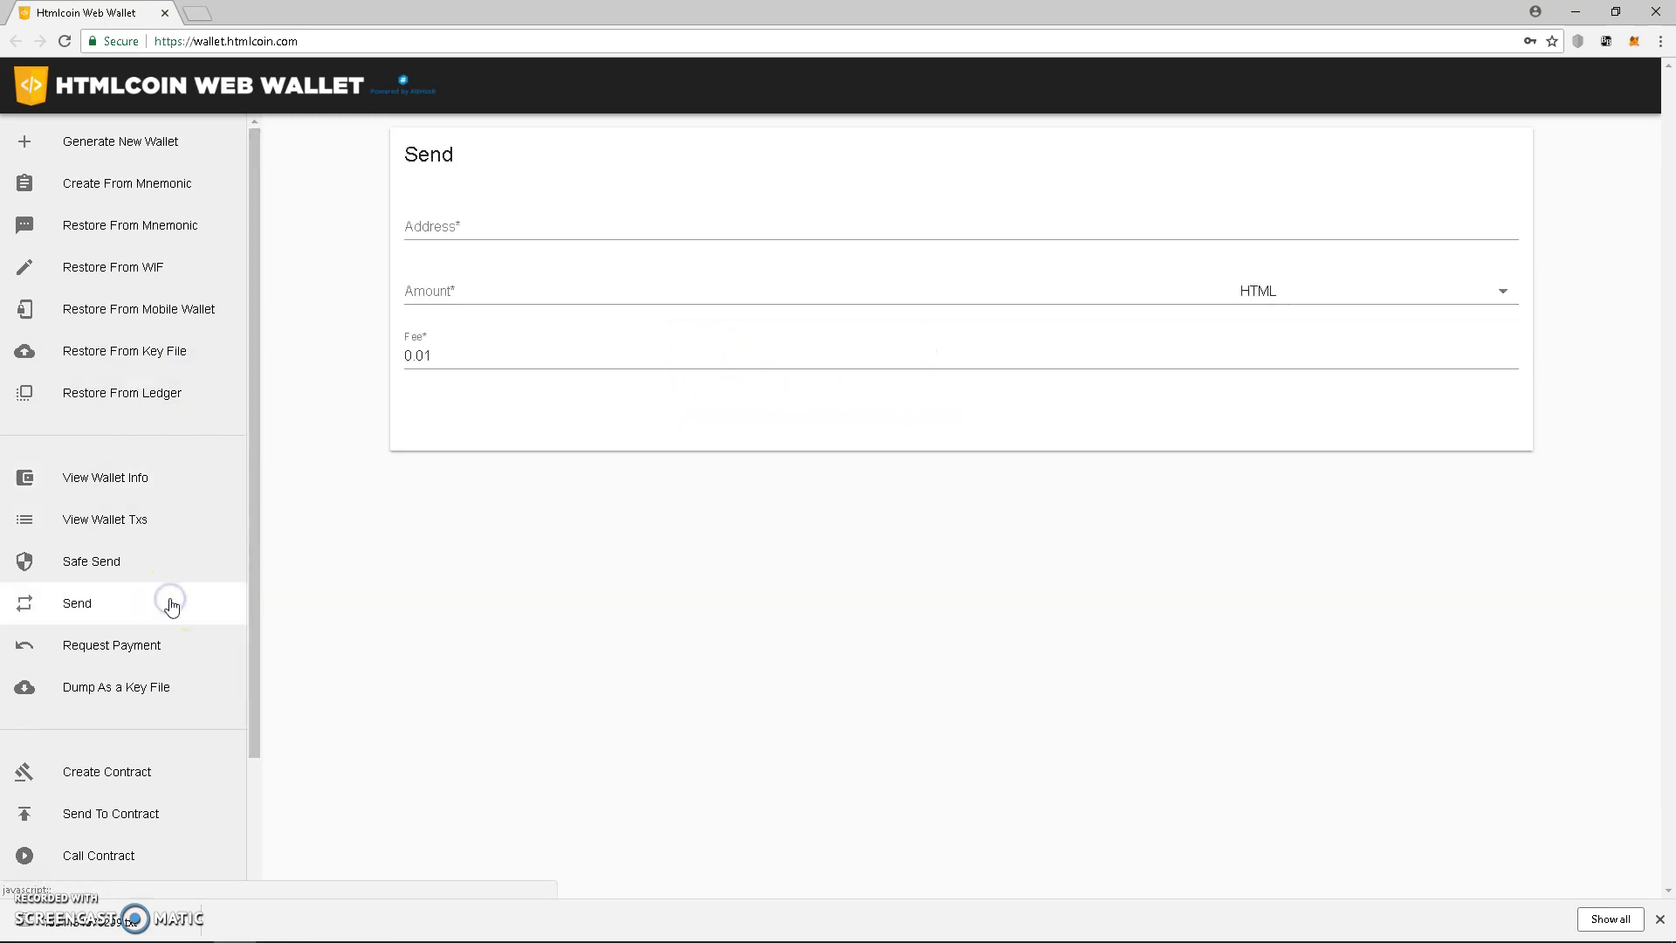
pyautogui.click(471, 227)
pyautogui.hotkey('ctrl', 'v')
pyautogui.click(489, 291)
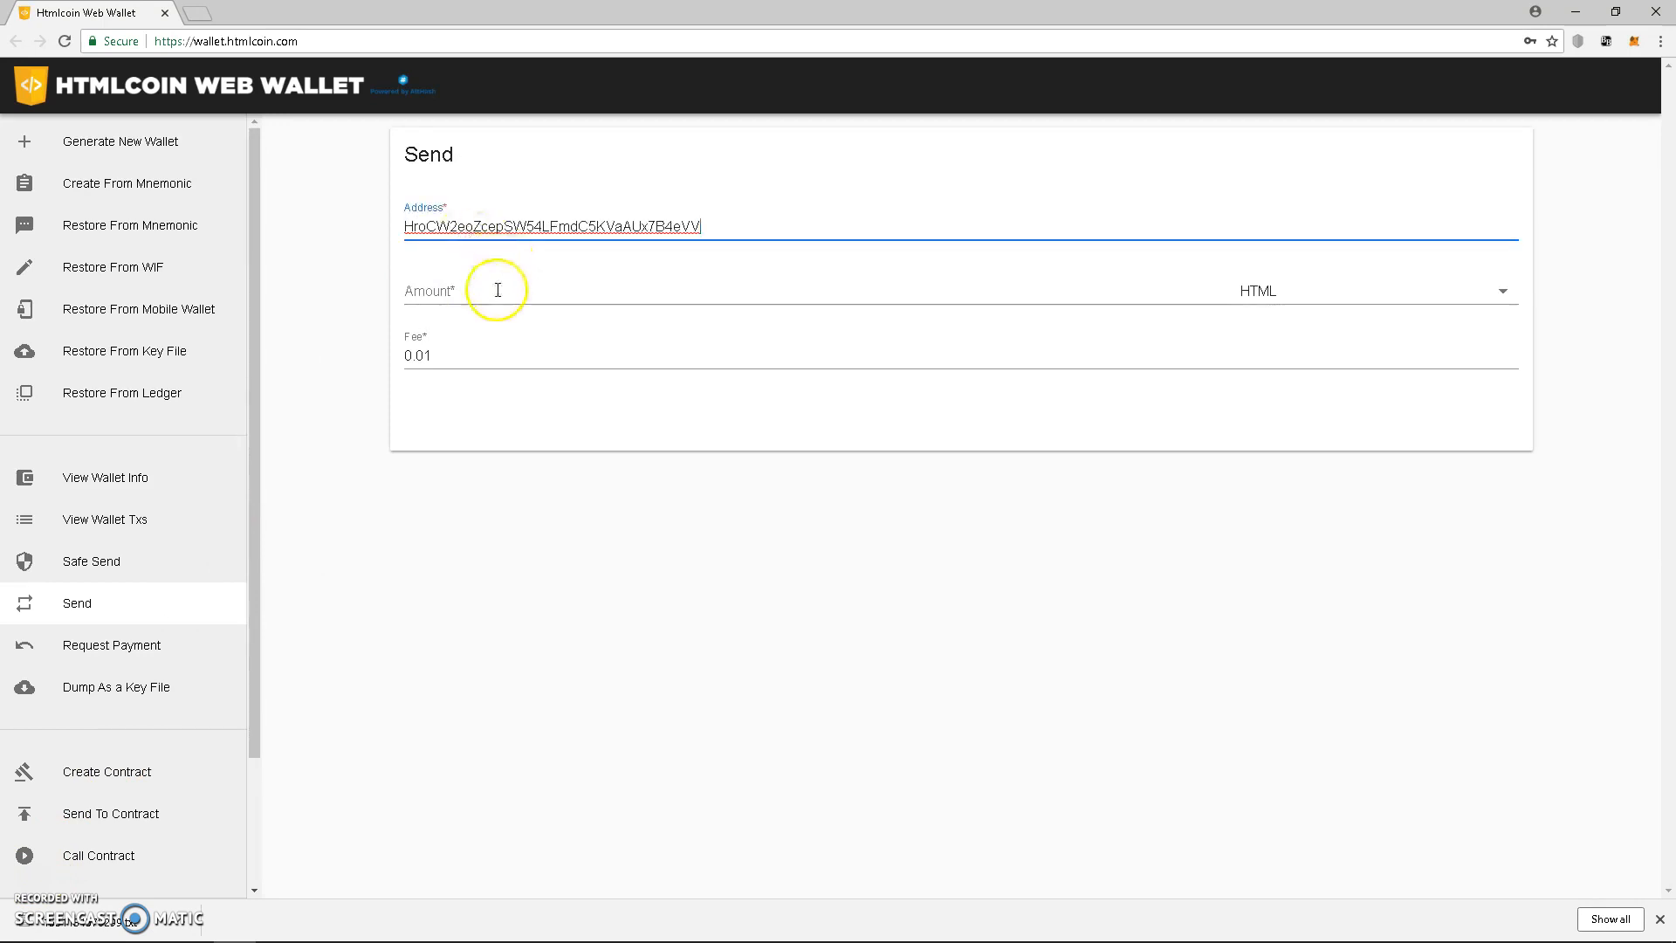
pyautogui.click(412, 361)
pyautogui.click(516, 292)
pyautogui.write('1.99')
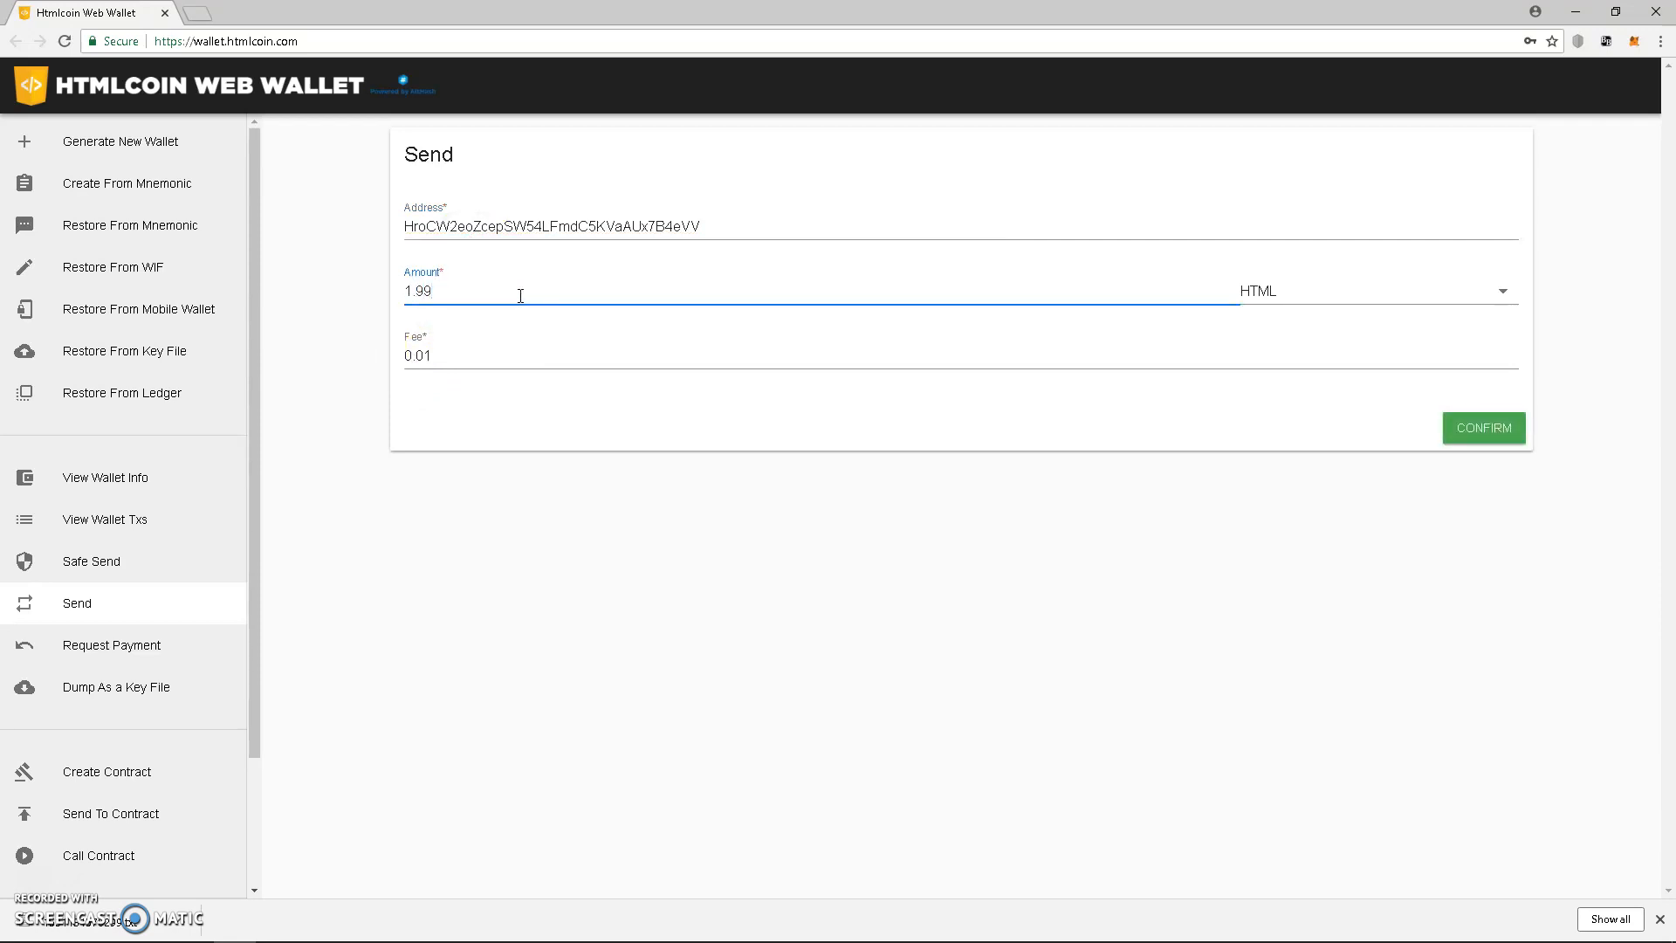
# - Submit the 1.99 HTML transaction, re-entering the recipient's address for the double check and approving the send
pyautogui.click(1472, 429)
pyautogui.click(530, 481)
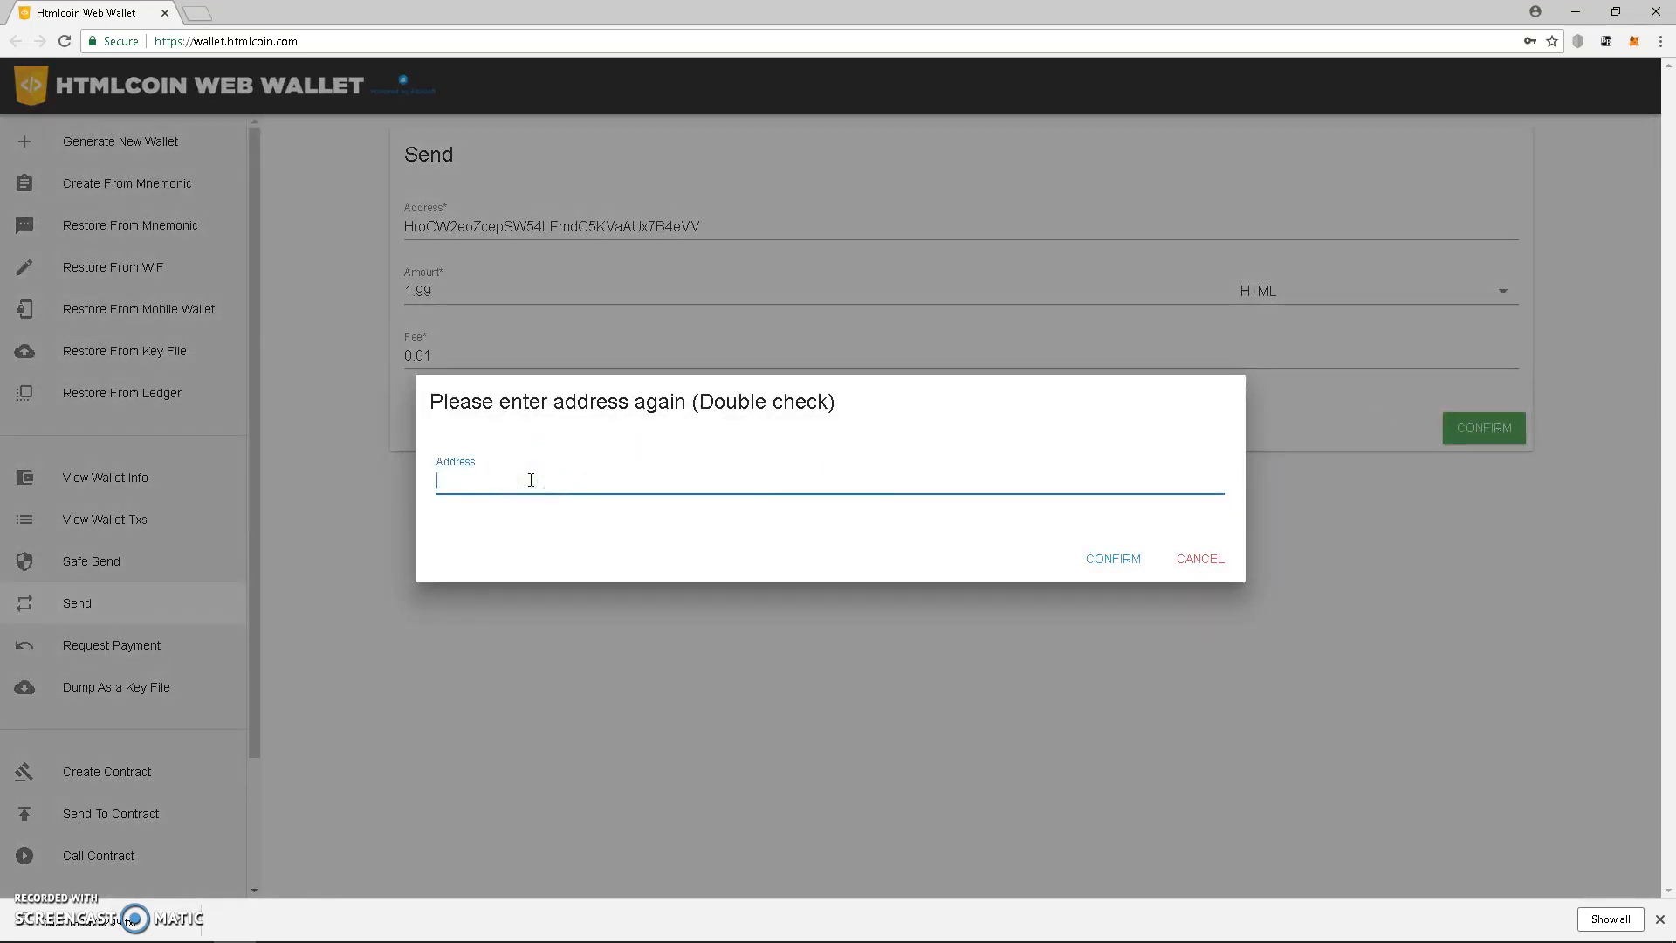
pyautogui.hotkey('ctrl', 'v')
pyautogui.click(1102, 561)
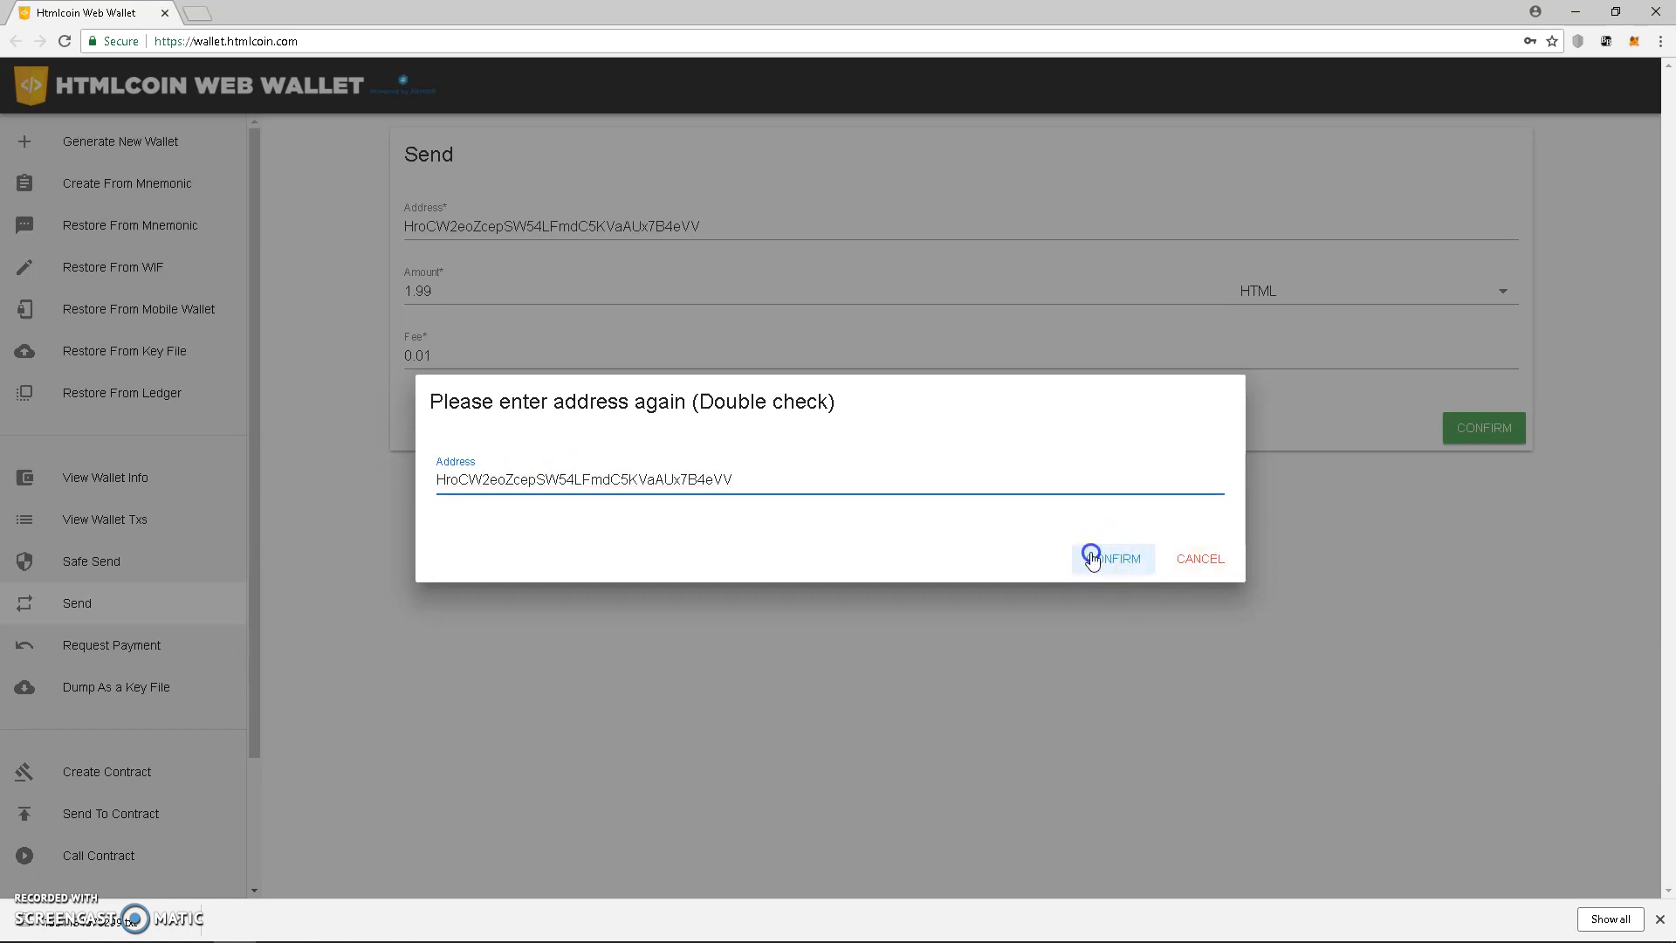
pyautogui.click(1109, 610)
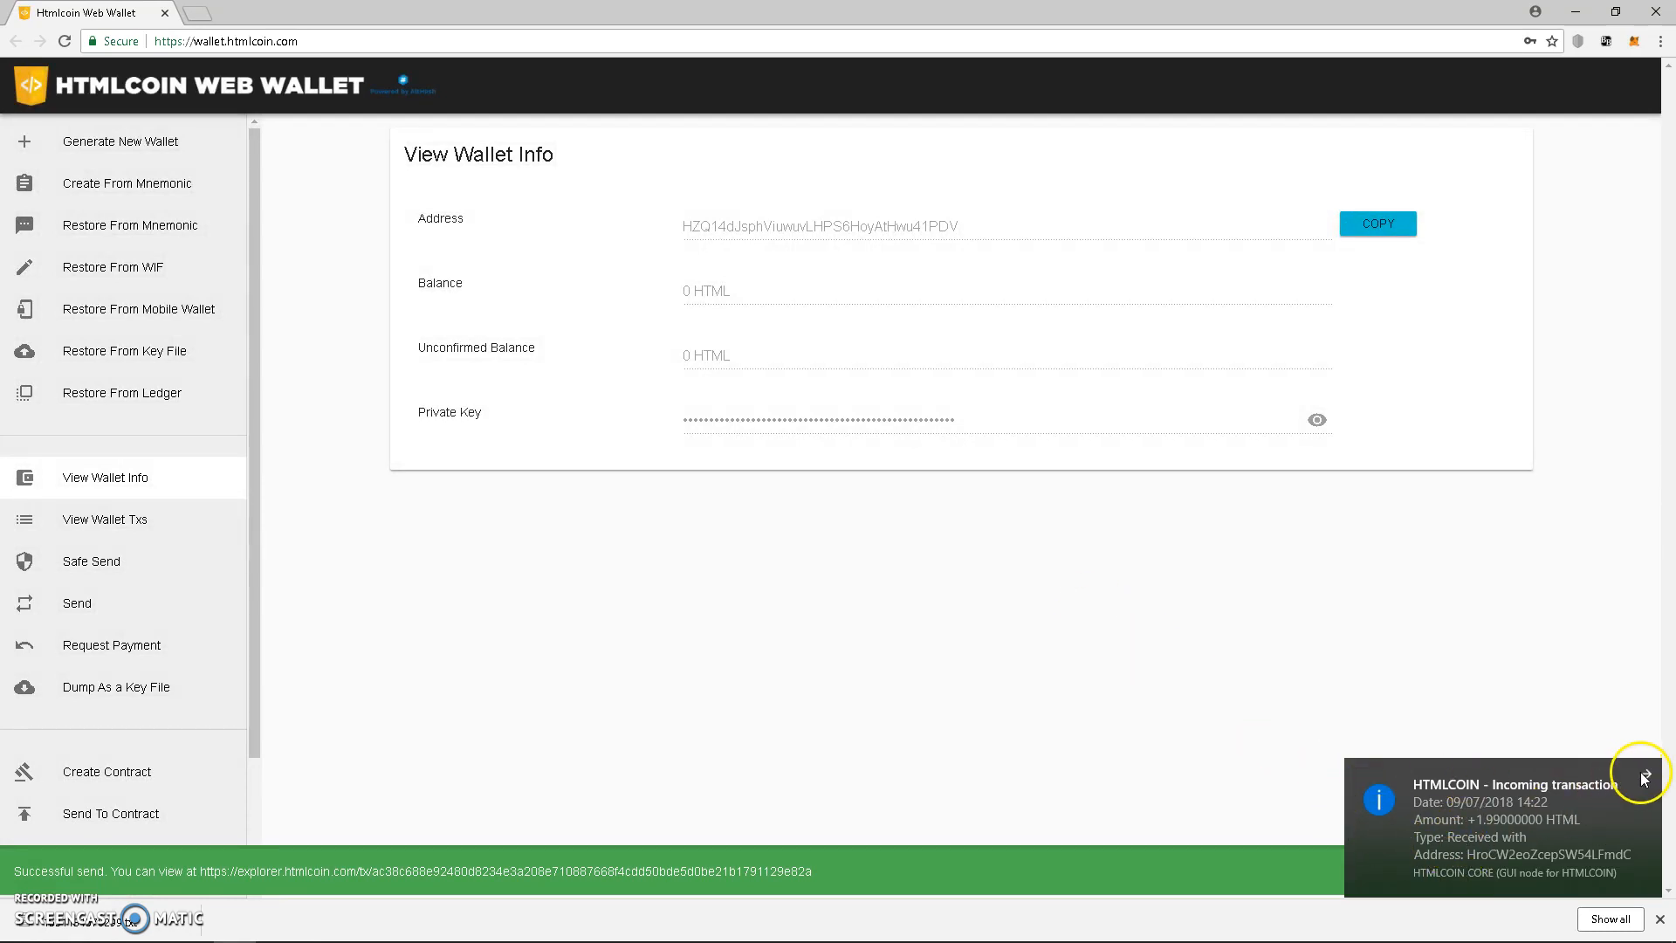
pyautogui.click(867, 653)
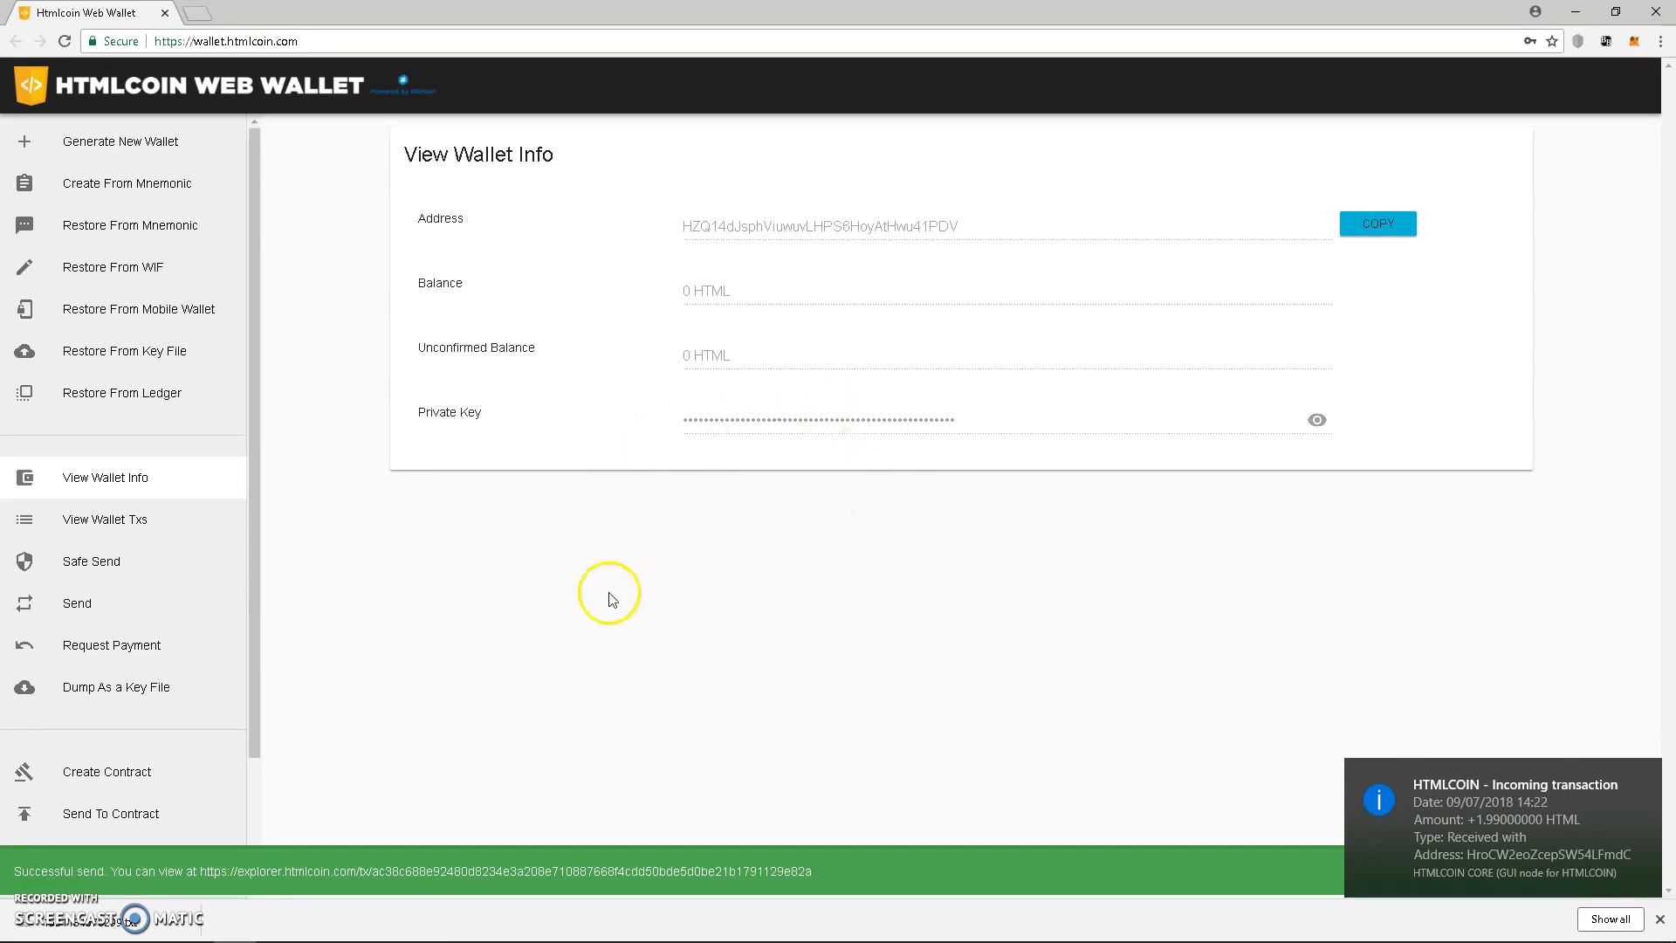
# - Start generating a new wallet through Create From Mnemonic and enter the wallet password
pyautogui.click(173, 198)
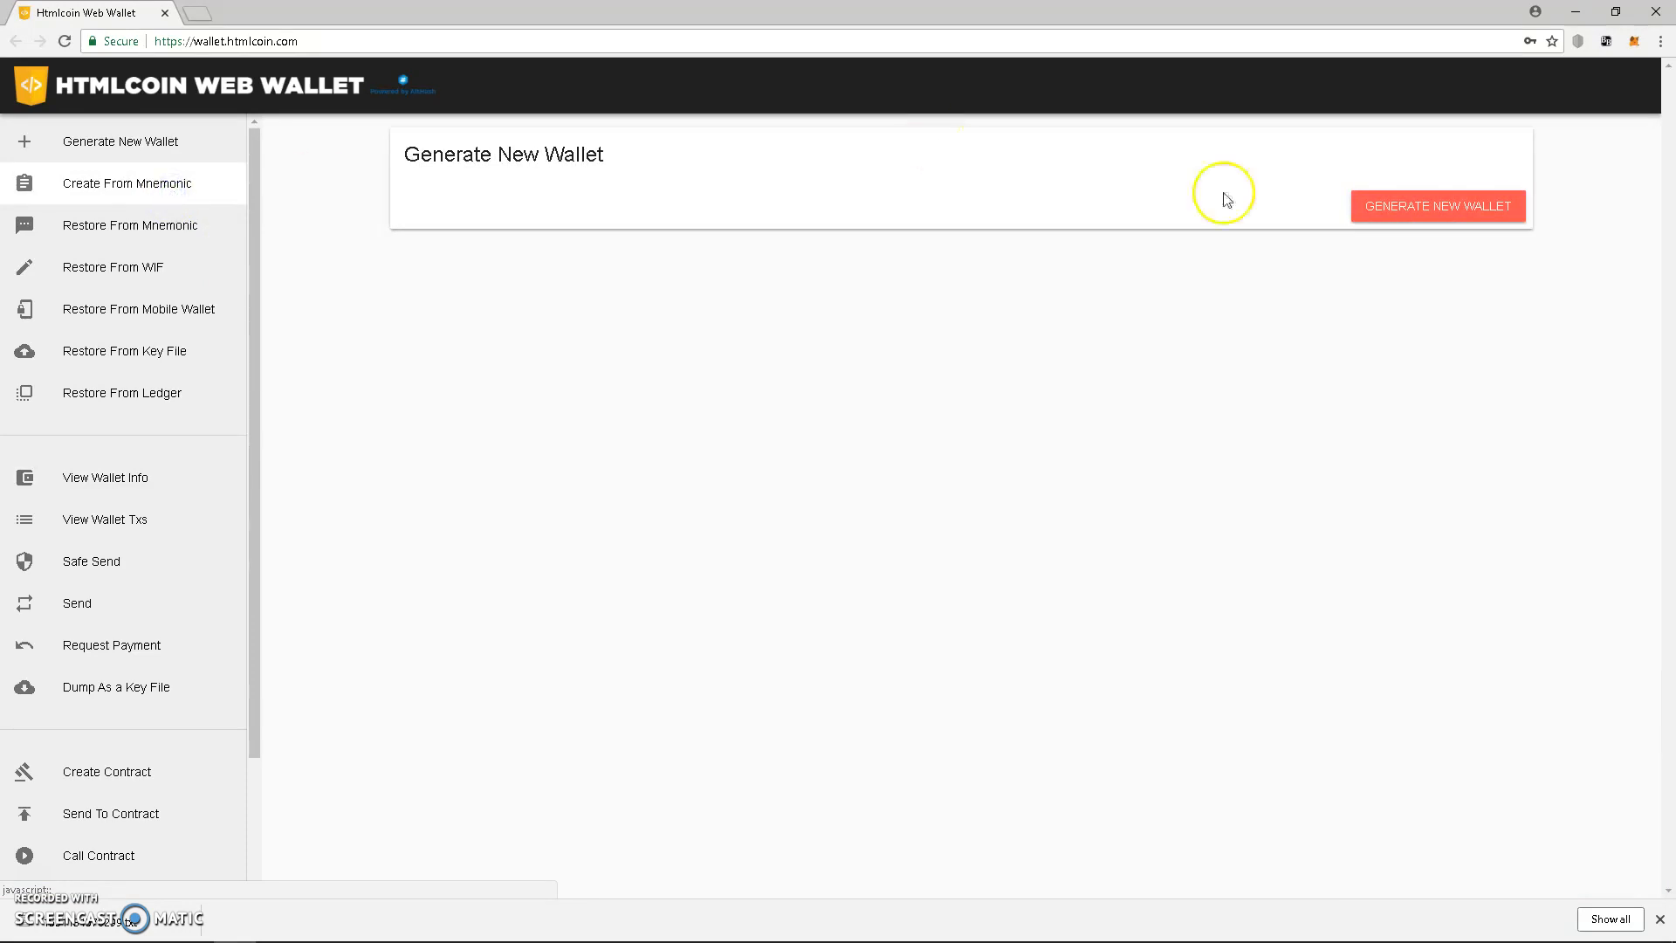
pyautogui.click(1435, 208)
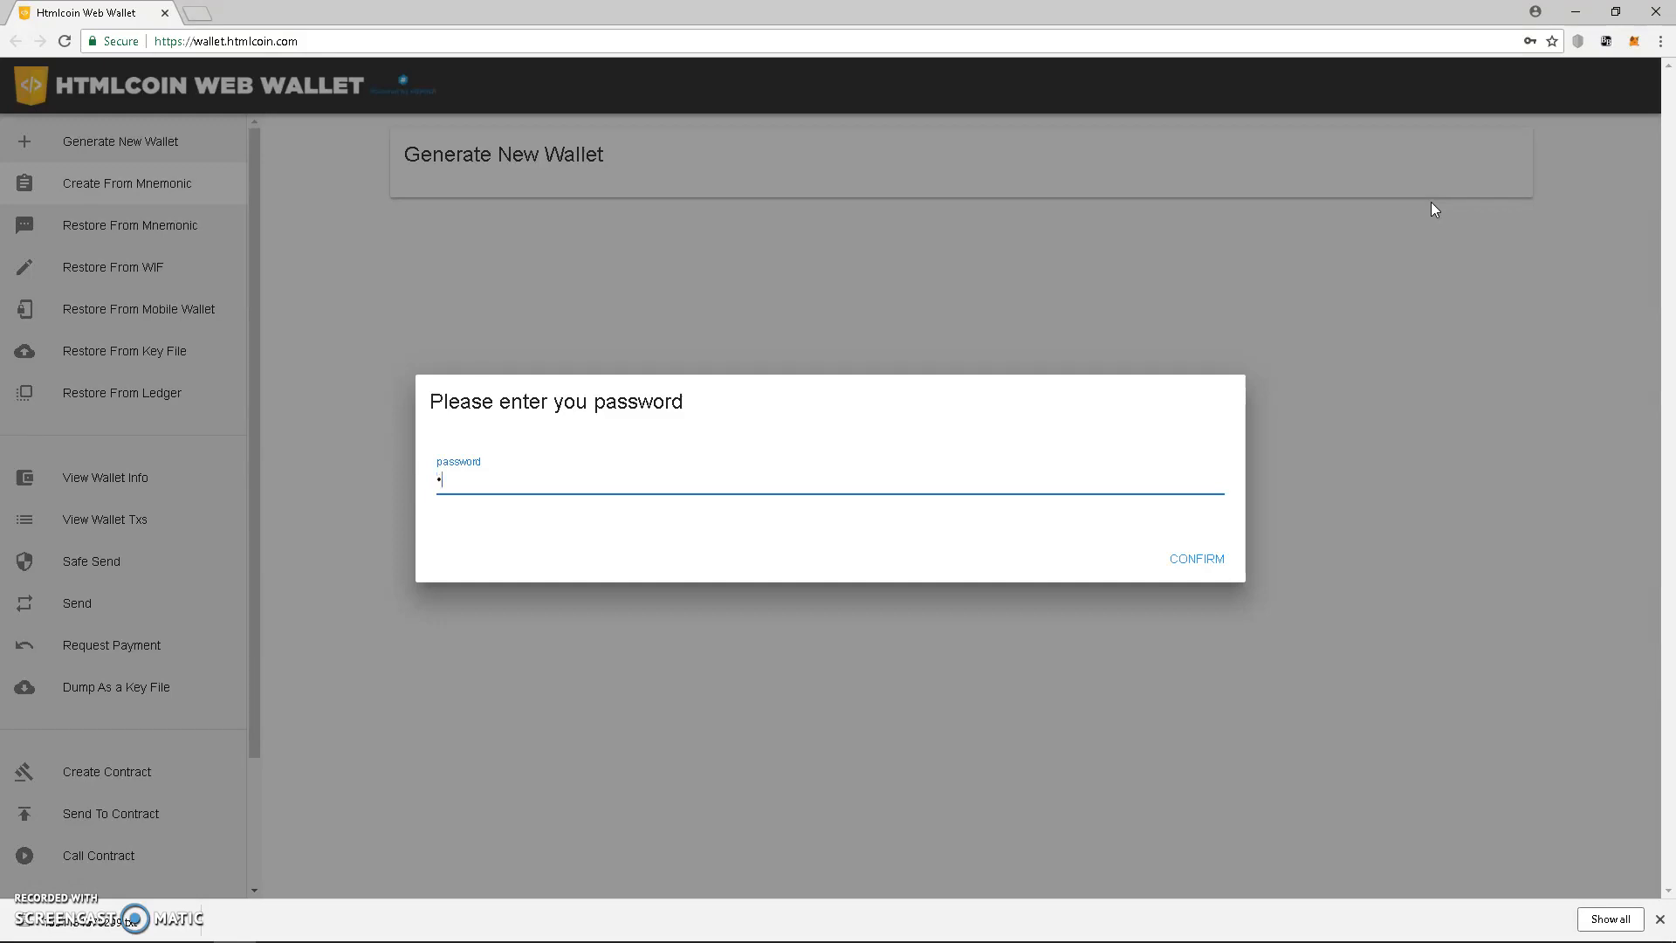
pyautogui.write('•••••••')
pyautogui.click(1180, 563)
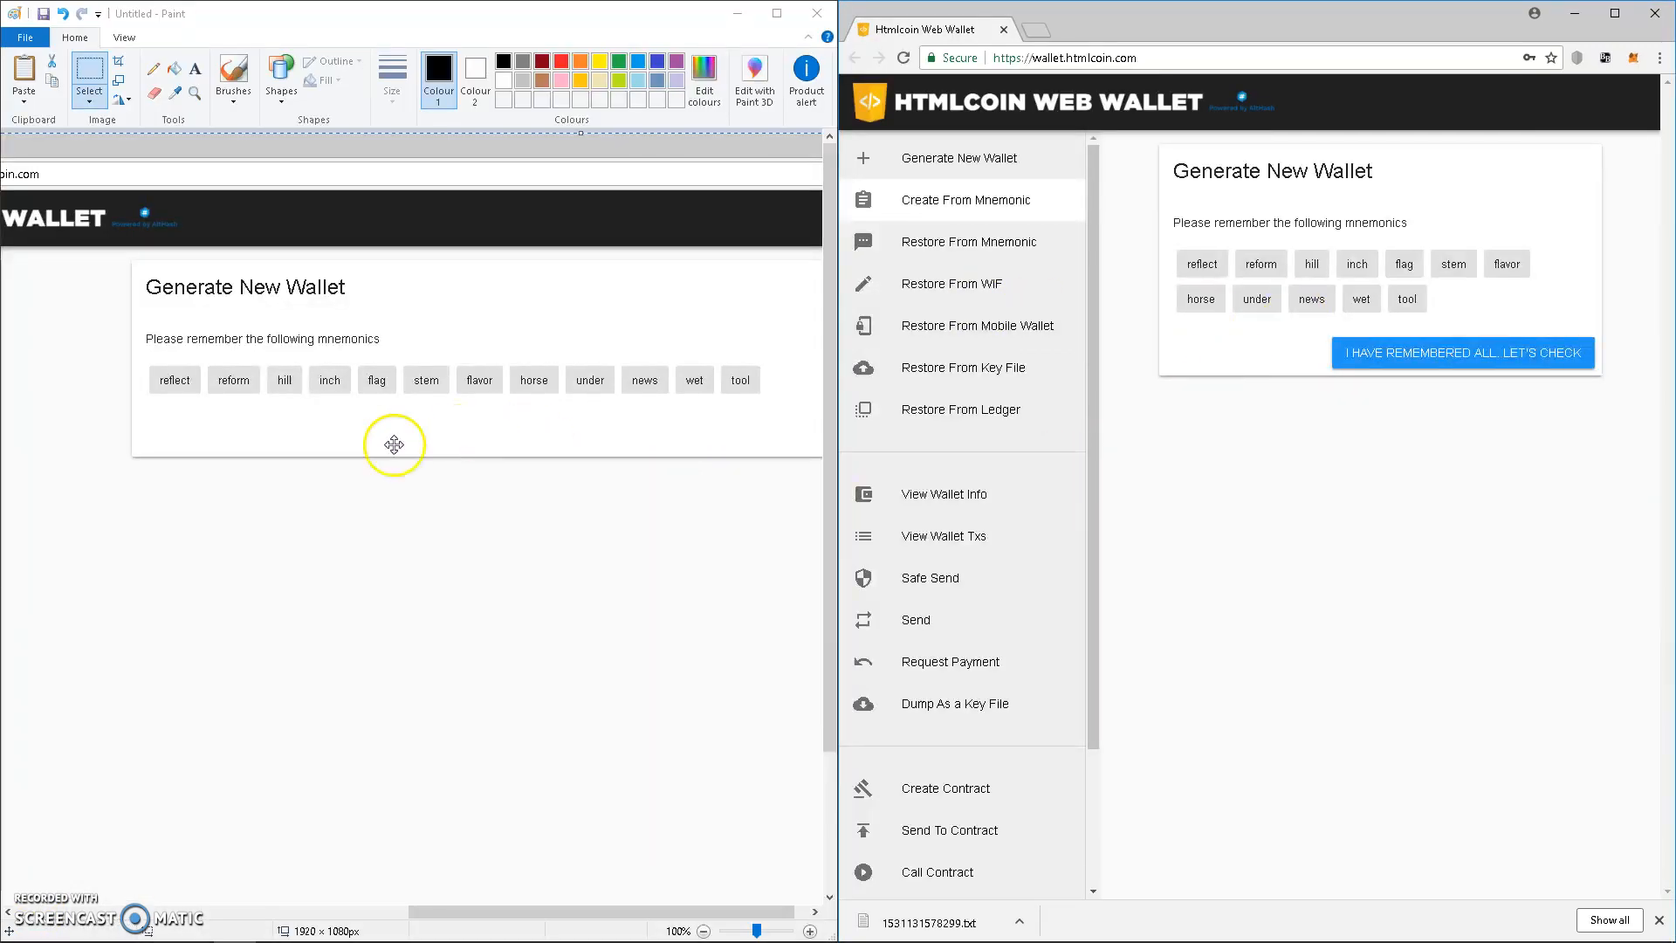
# - Acknowledge that the mnemonic words are remembered and enter the wallet password again
pyautogui.click(1454, 358)
pyautogui.click(1095, 492)
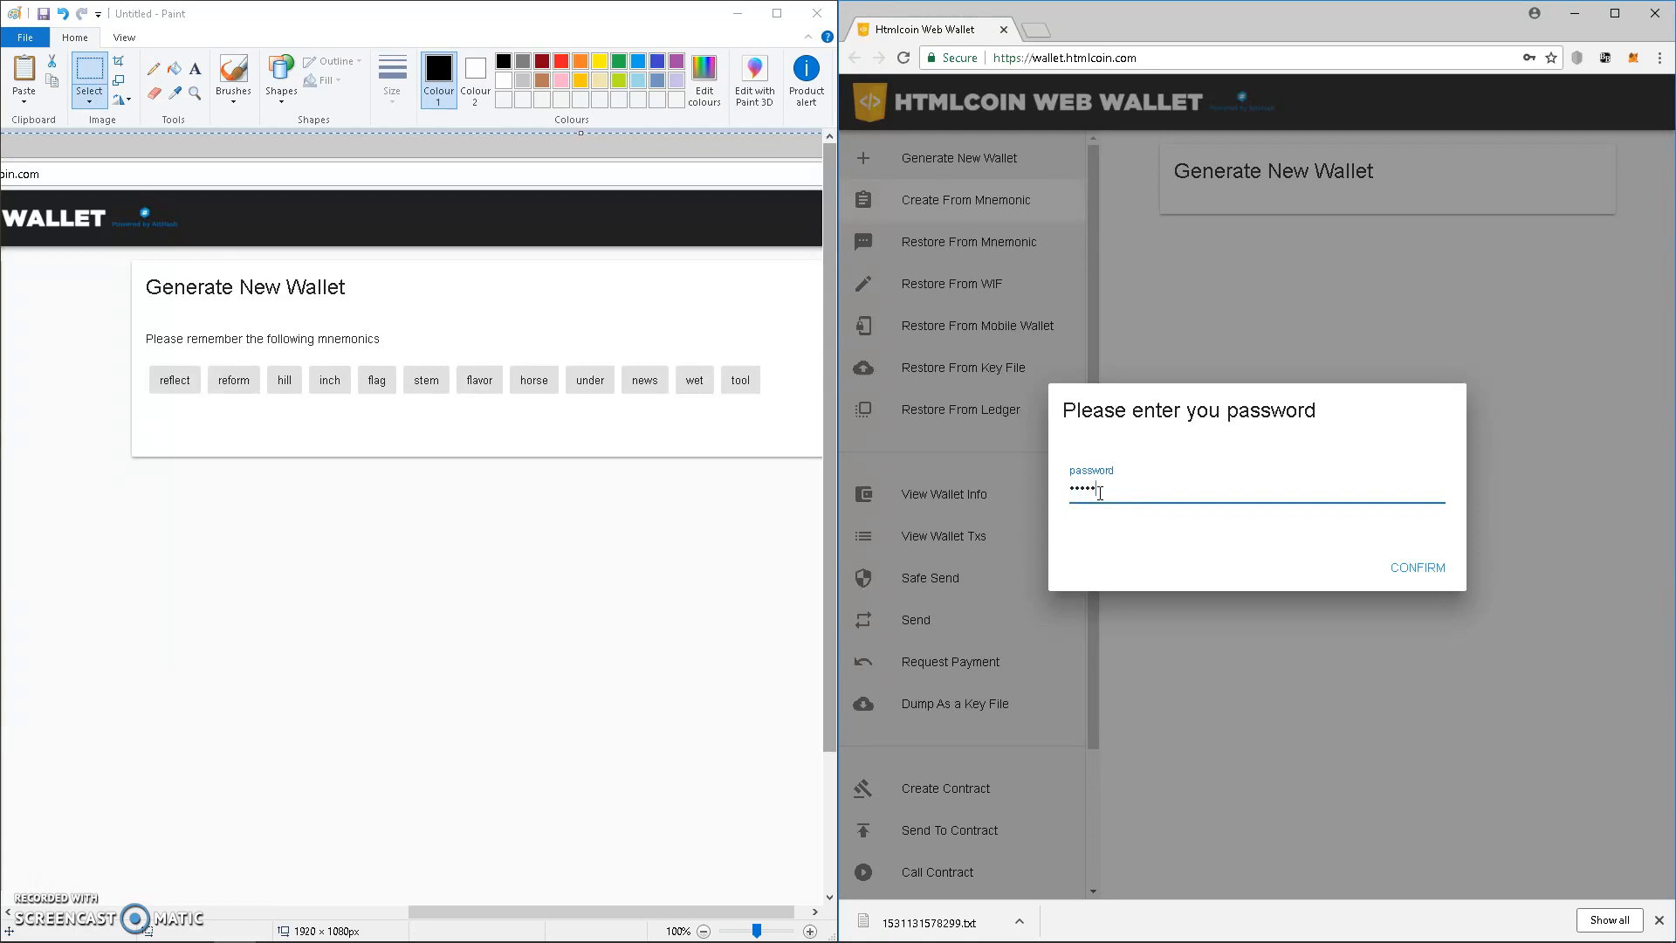
pyautogui.press('Return')
# - Fill in the twelve mnemonic words in their original order and confirm them to create the wallet
pyautogui.click(1221, 302)
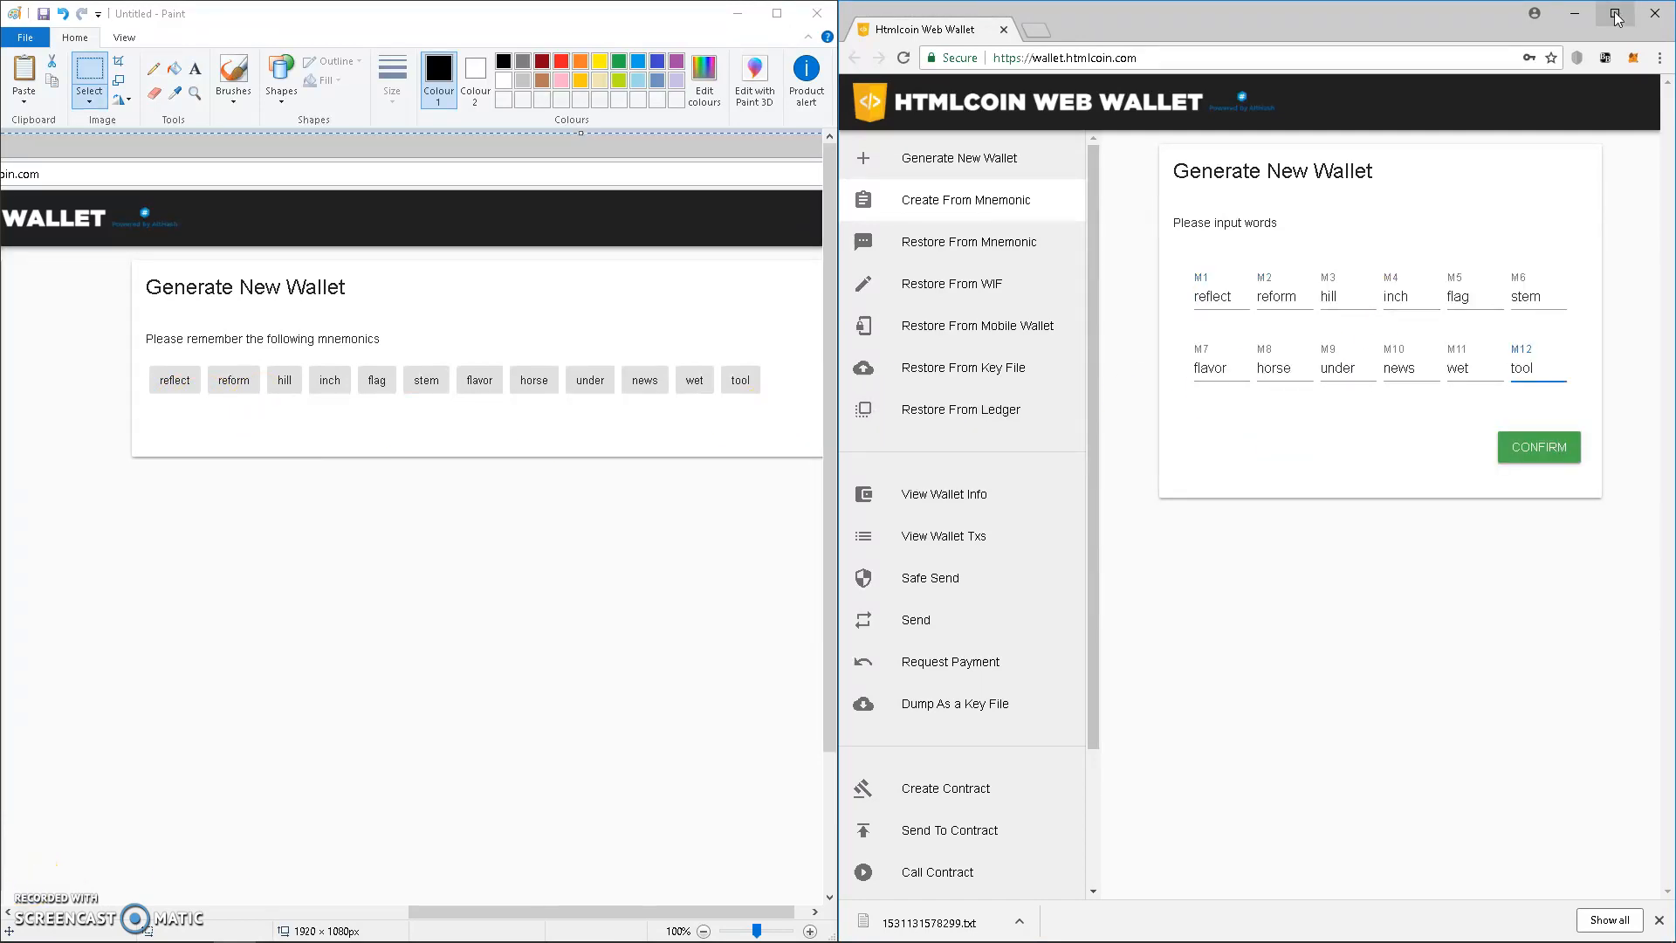
pyautogui.click(1616, 14)
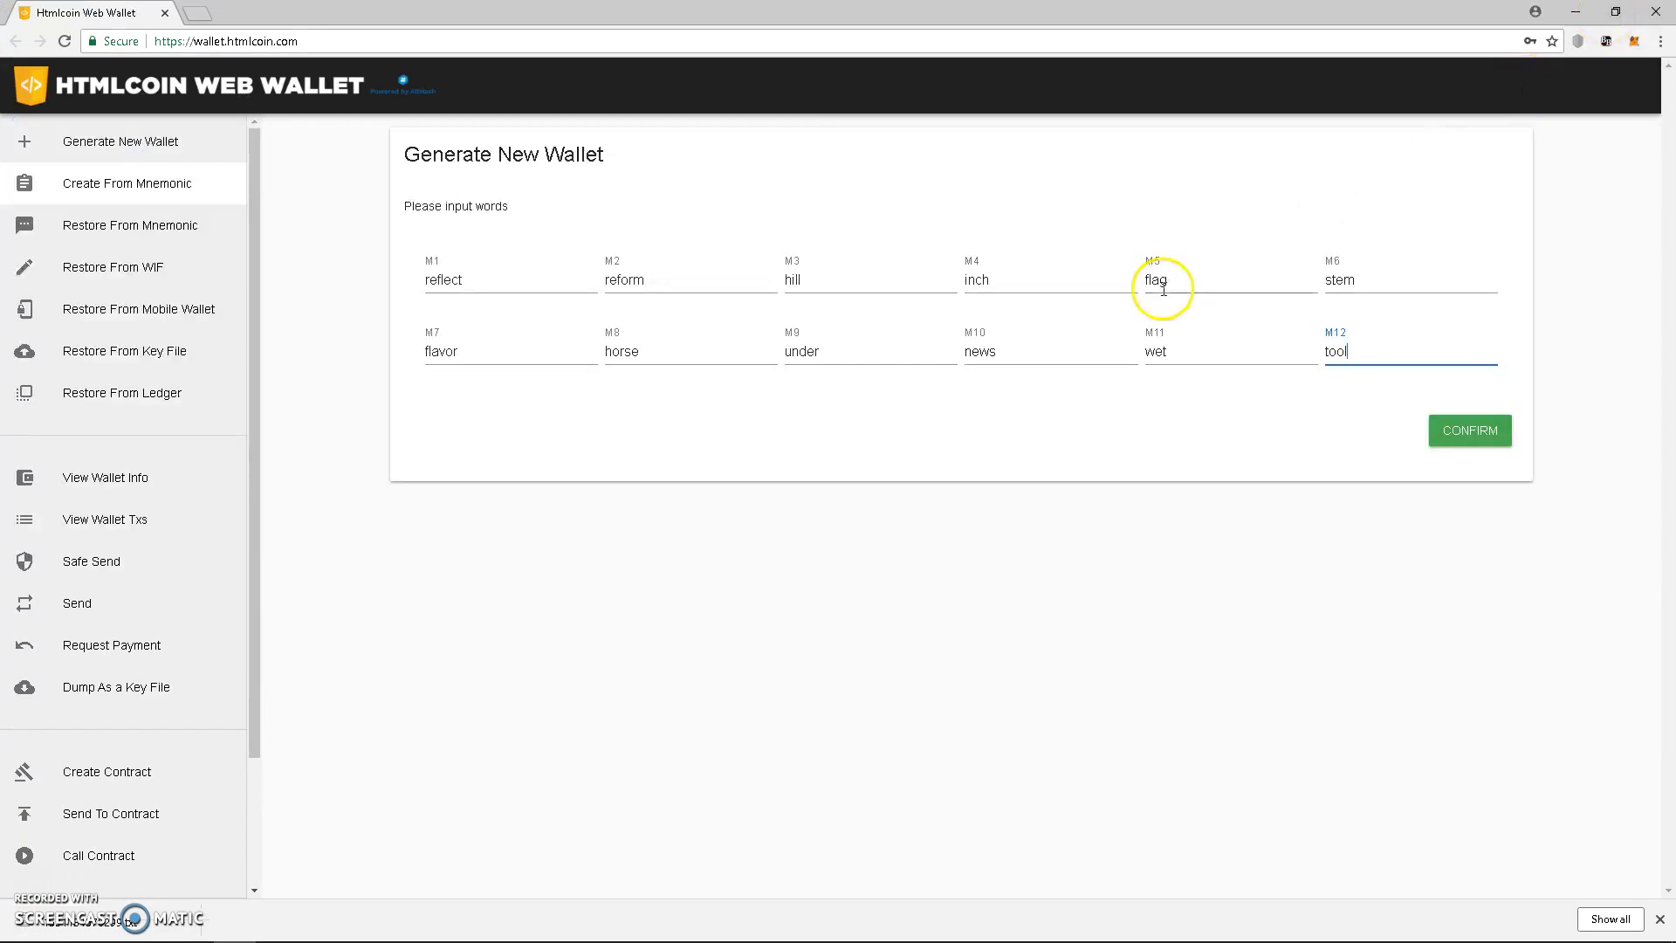
pyautogui.press('F11')
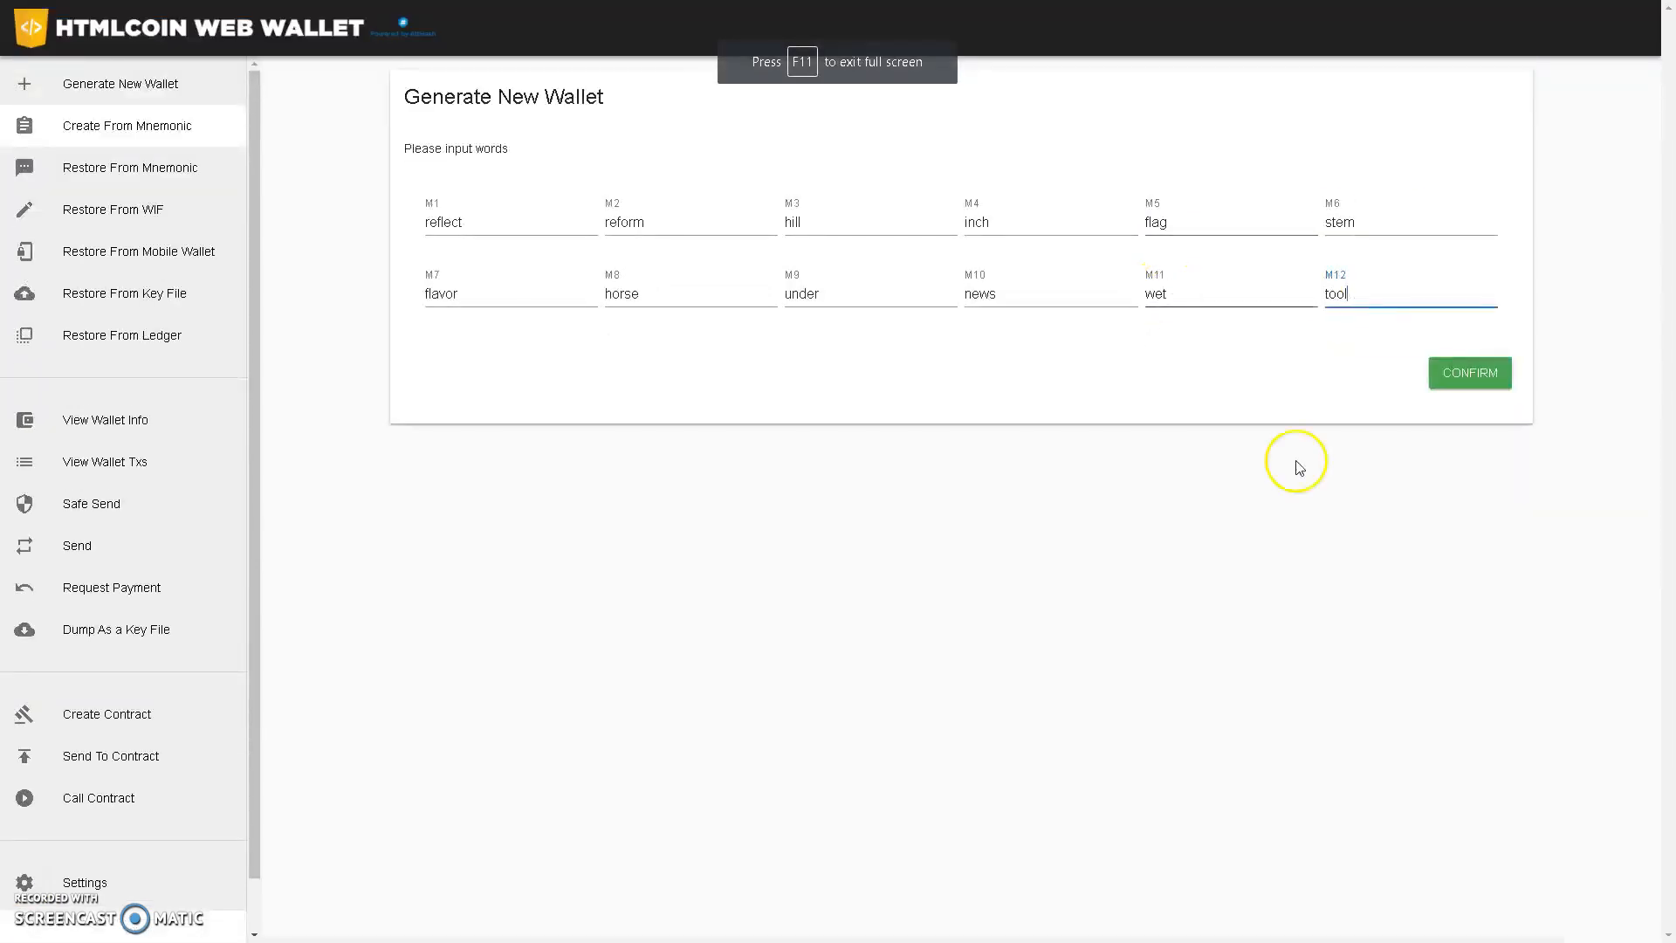
pyautogui.click(1466, 375)
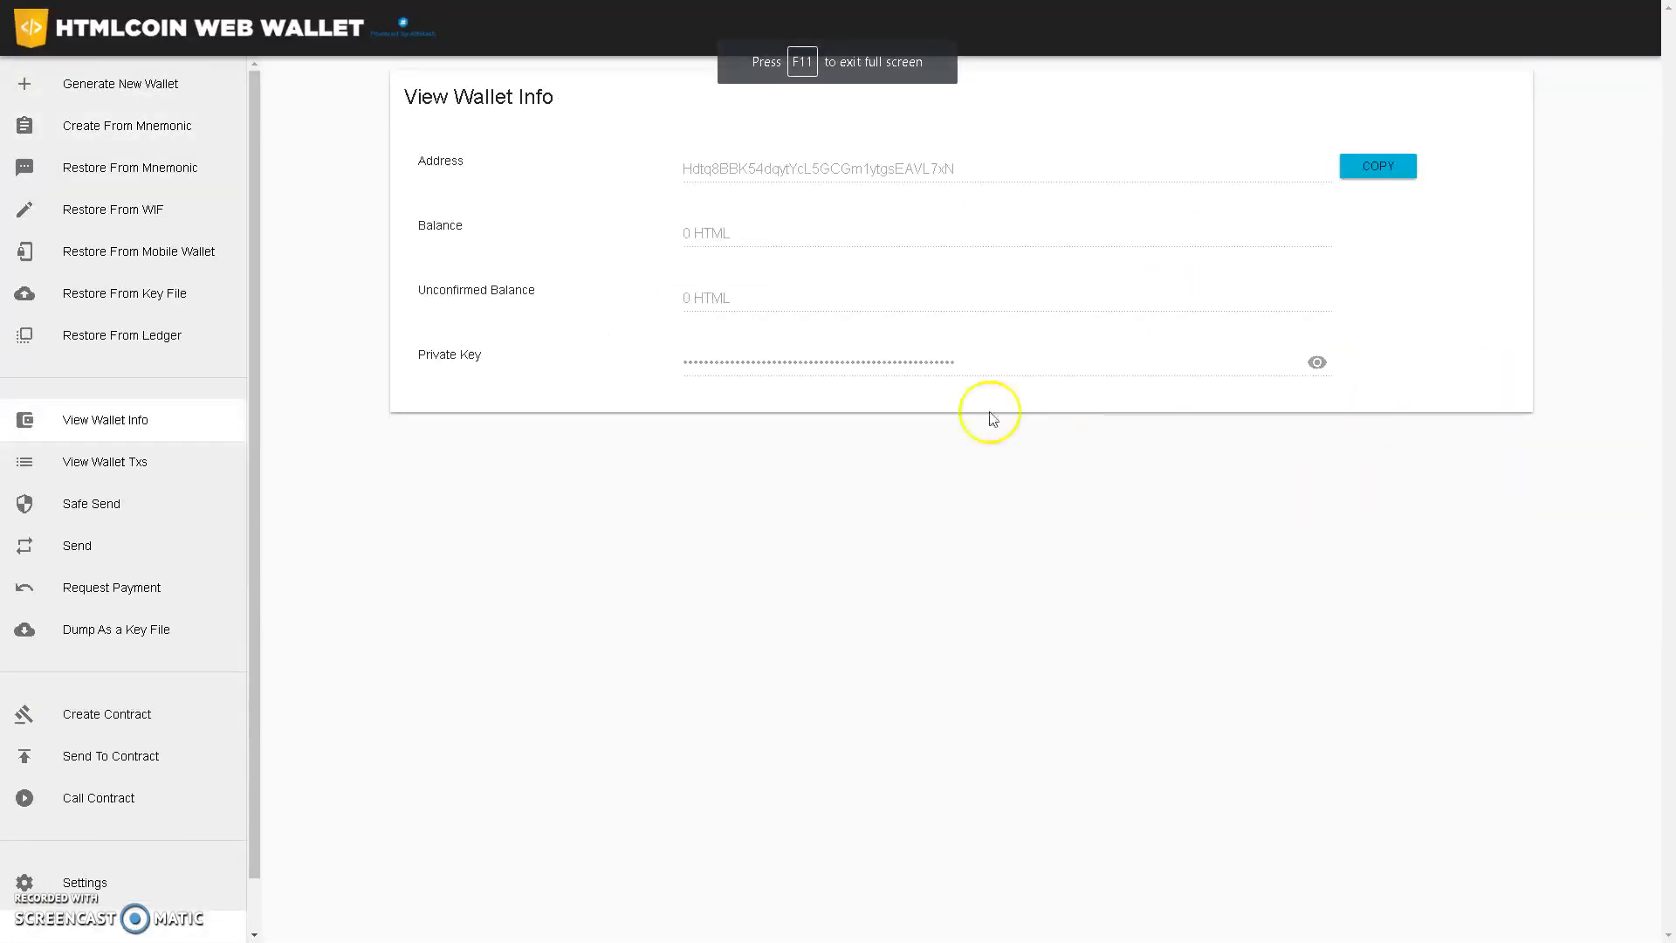
# - Reveal the mnemonic wallet's private key, and download the wallet as a key file encrypted with a password
pyautogui.click(1317, 362)
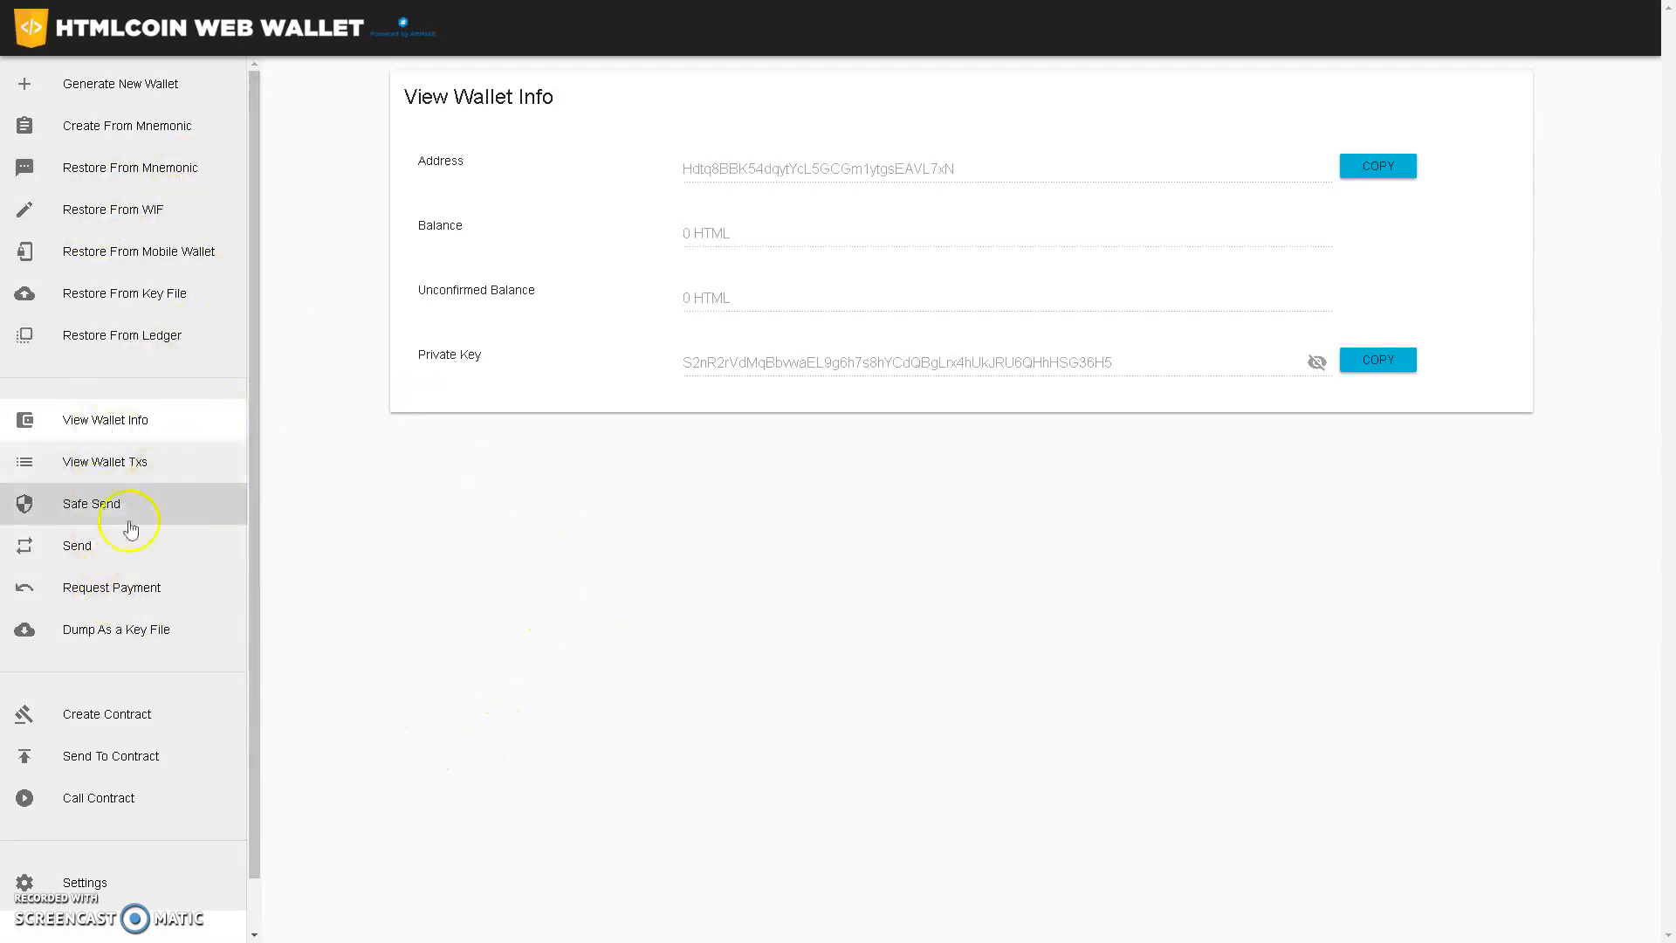
pyautogui.click(151, 634)
pyautogui.click(534, 478)
pyautogui.write('a')
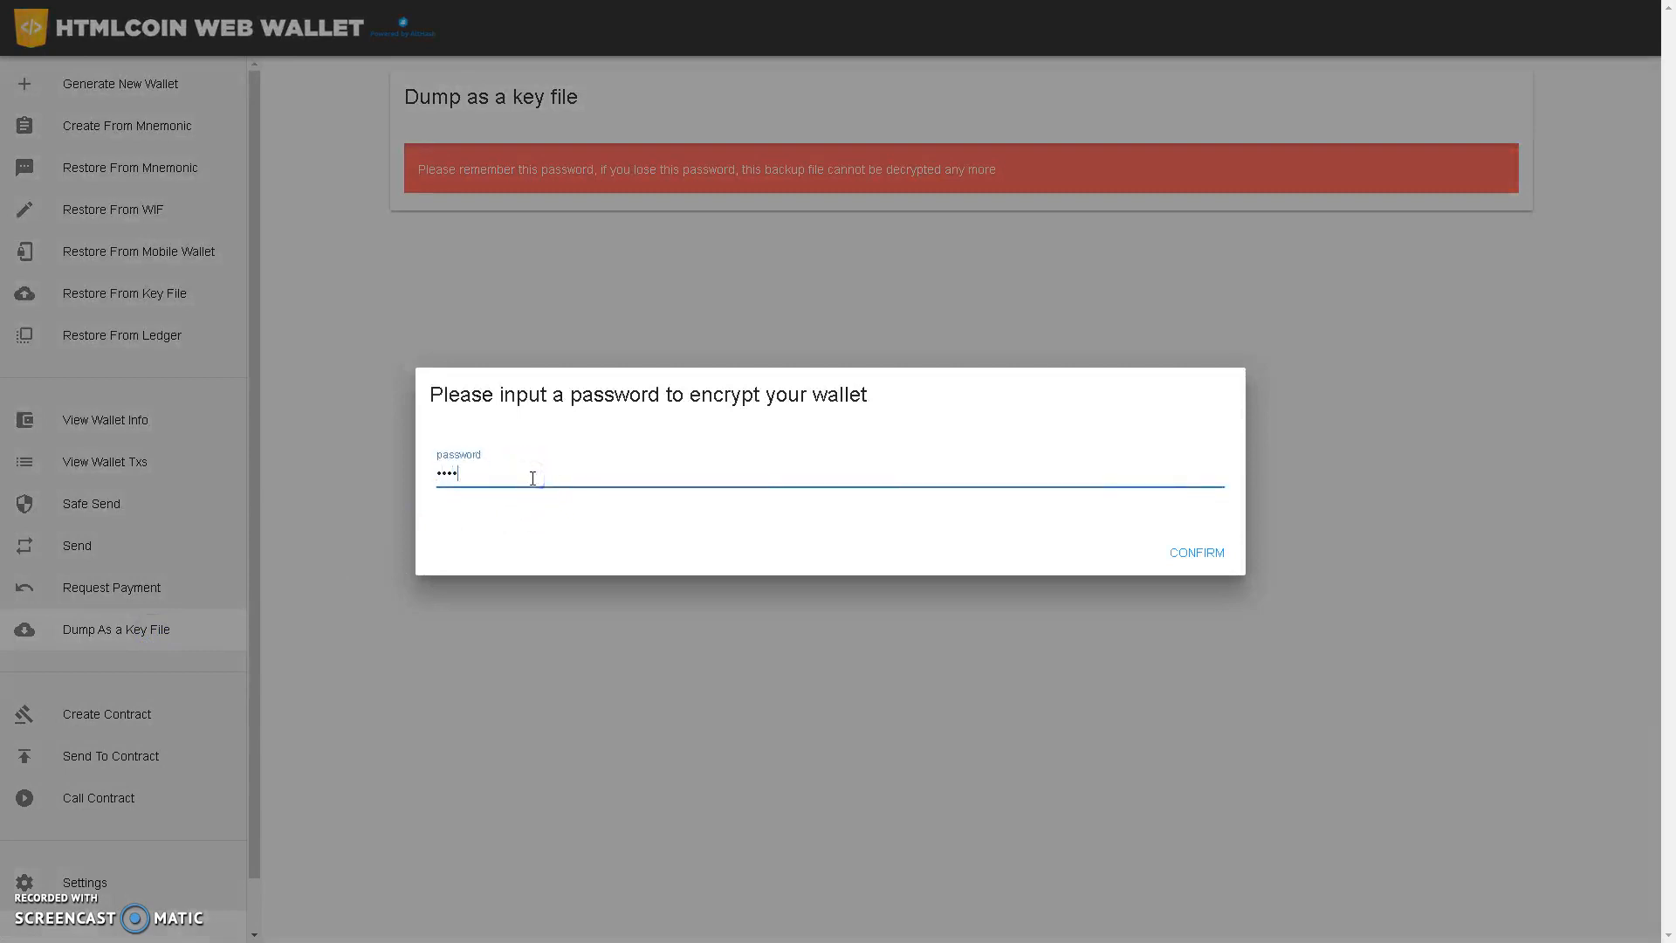
pyautogui.press('Return')
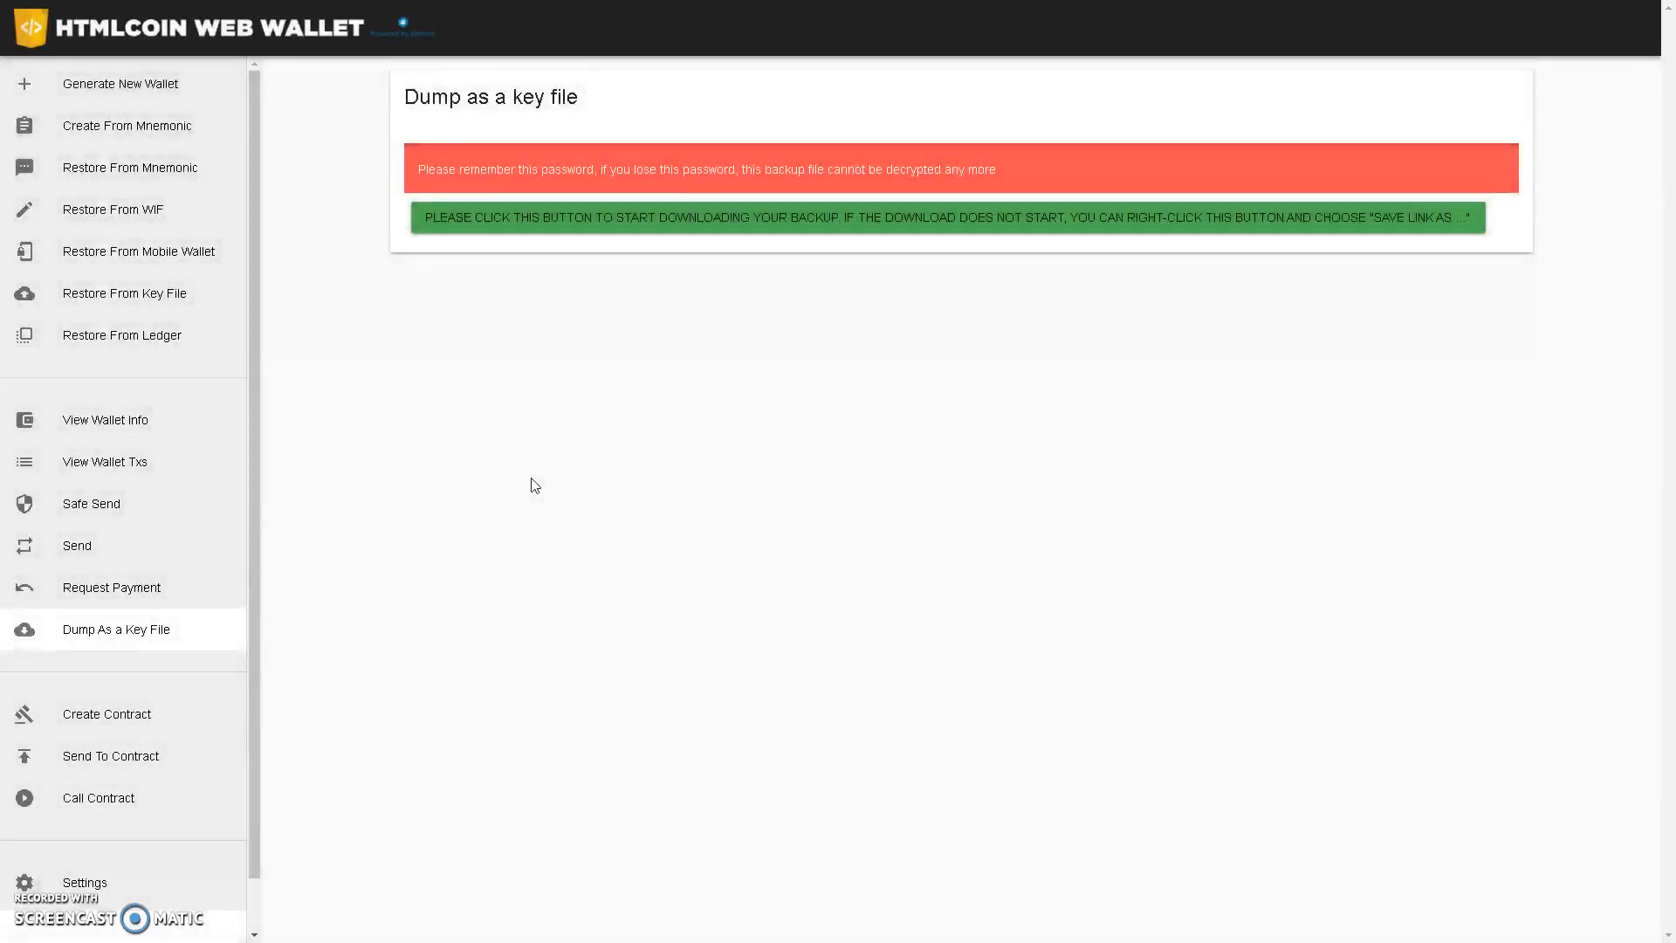
pyautogui.click(669, 234)
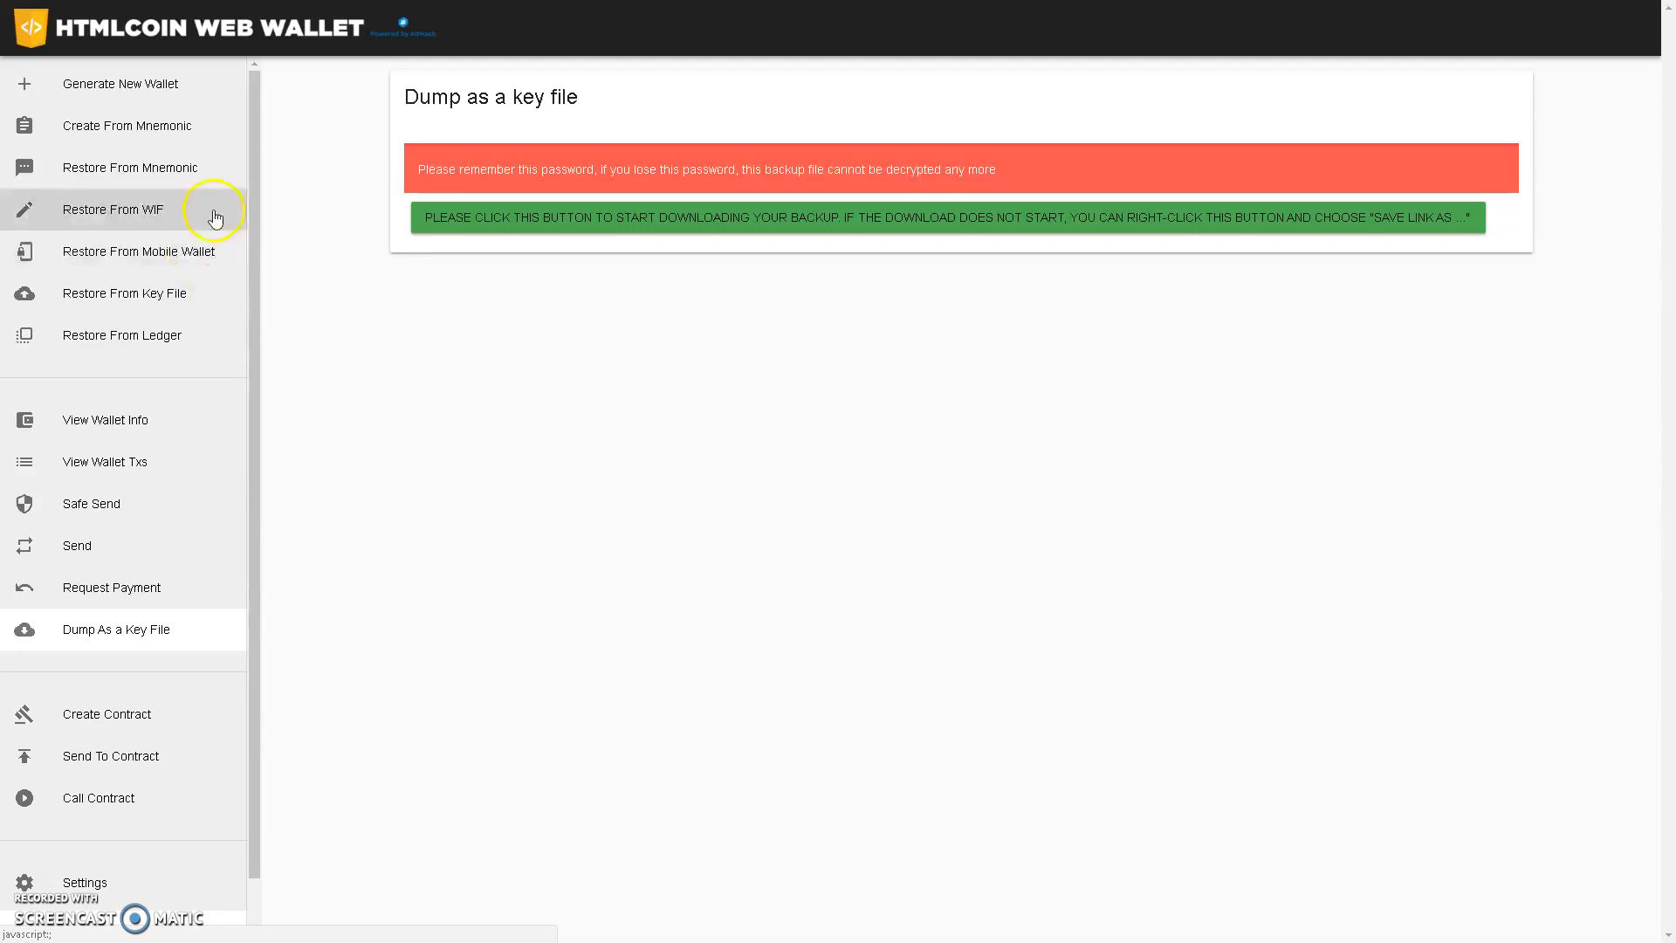
# - Review the wallet's info with its private key revealed, and check its recent transactions
pyautogui.click(150, 436)
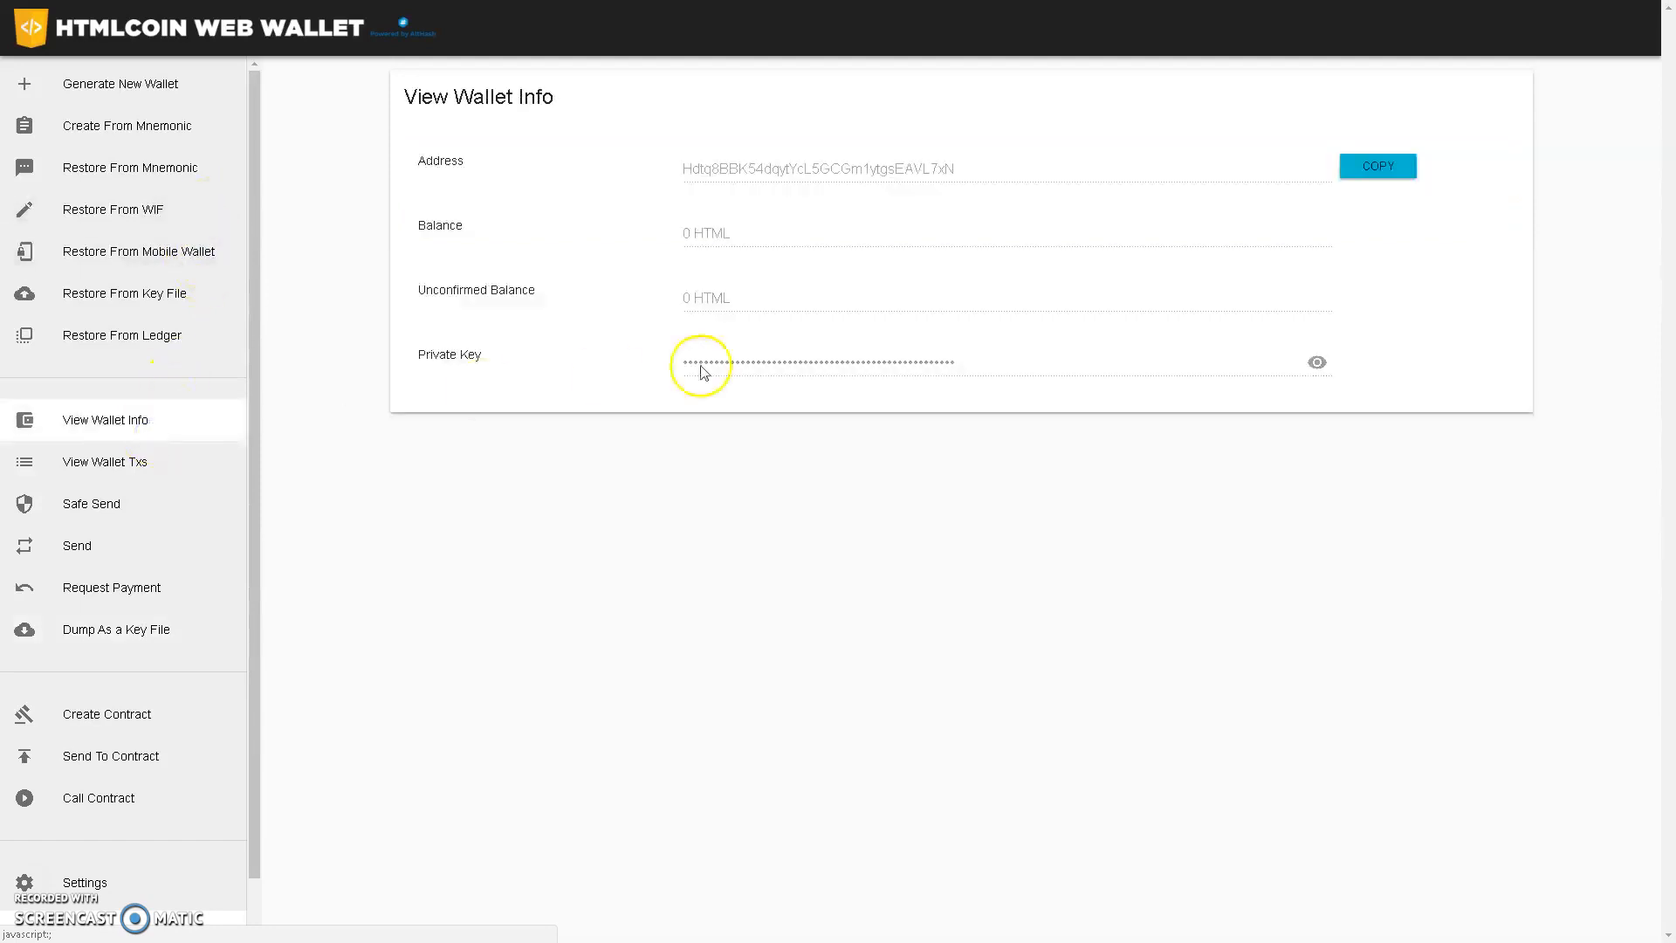
pyautogui.click(1317, 363)
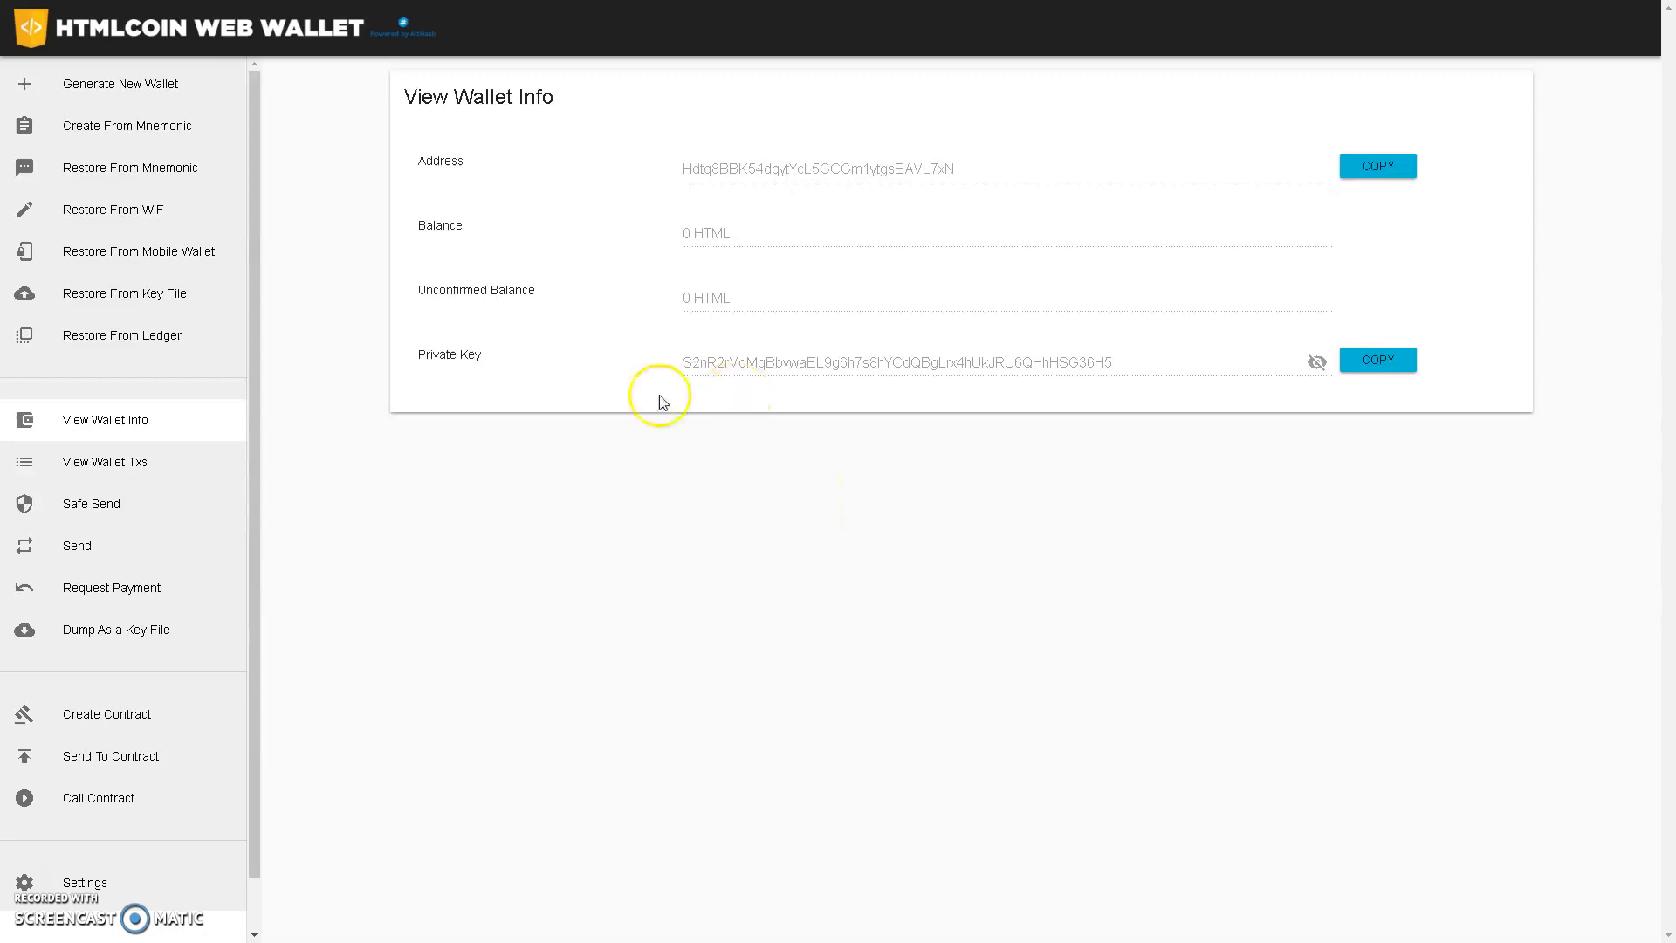
pyautogui.click(165, 467)
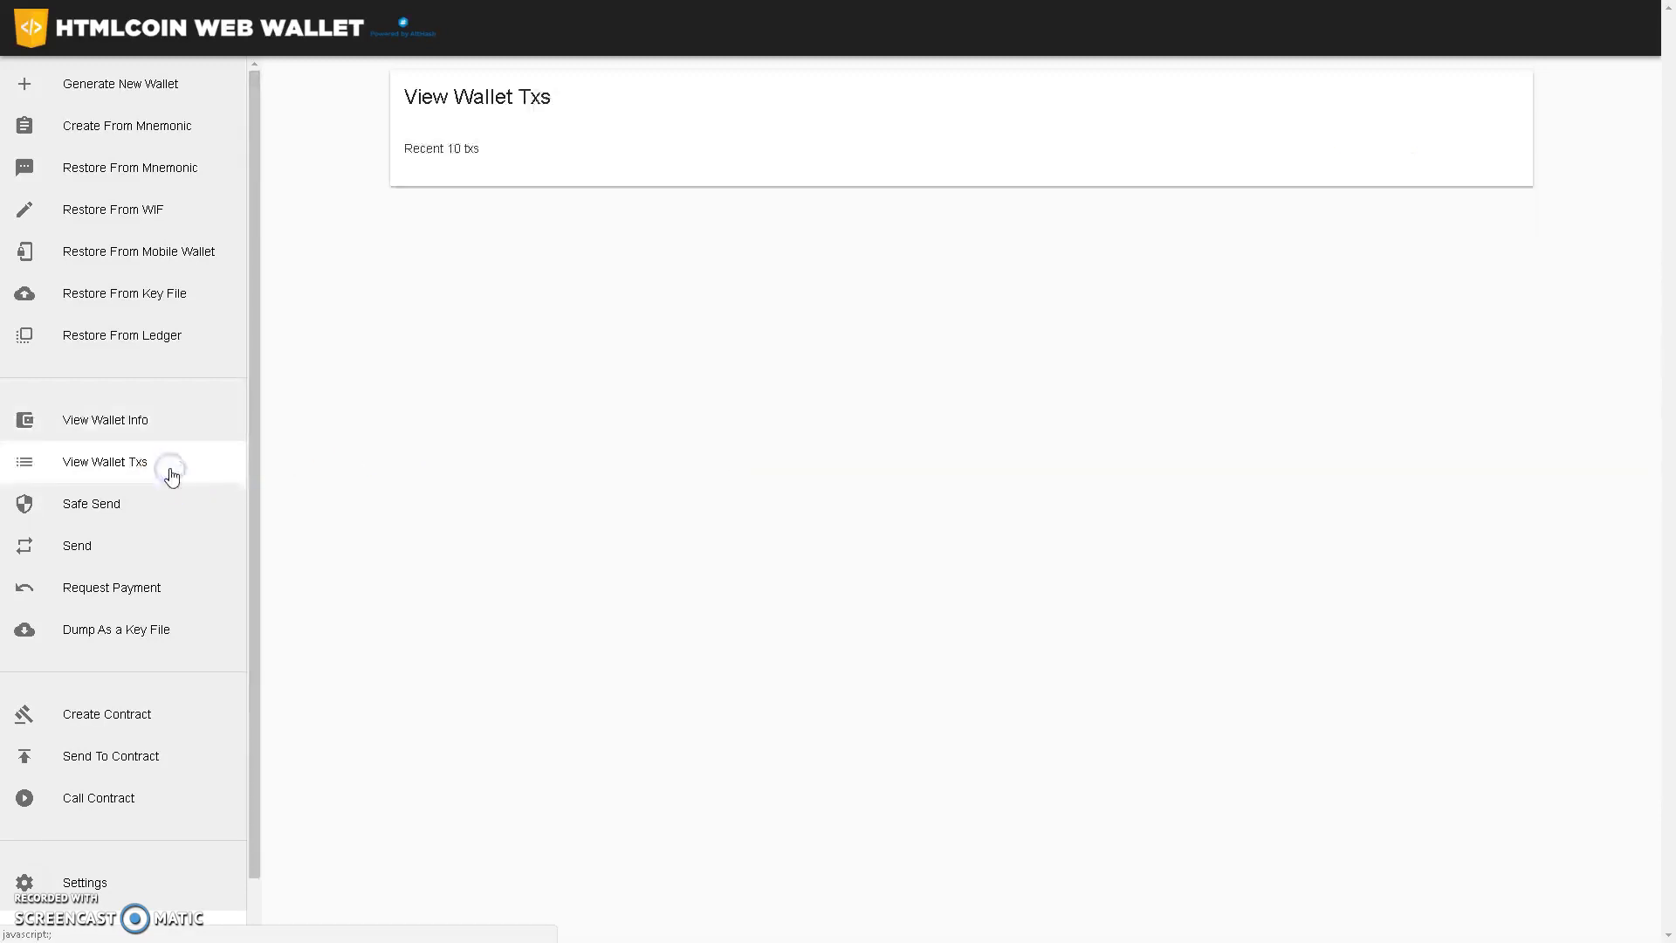
pyautogui.click(164, 429)
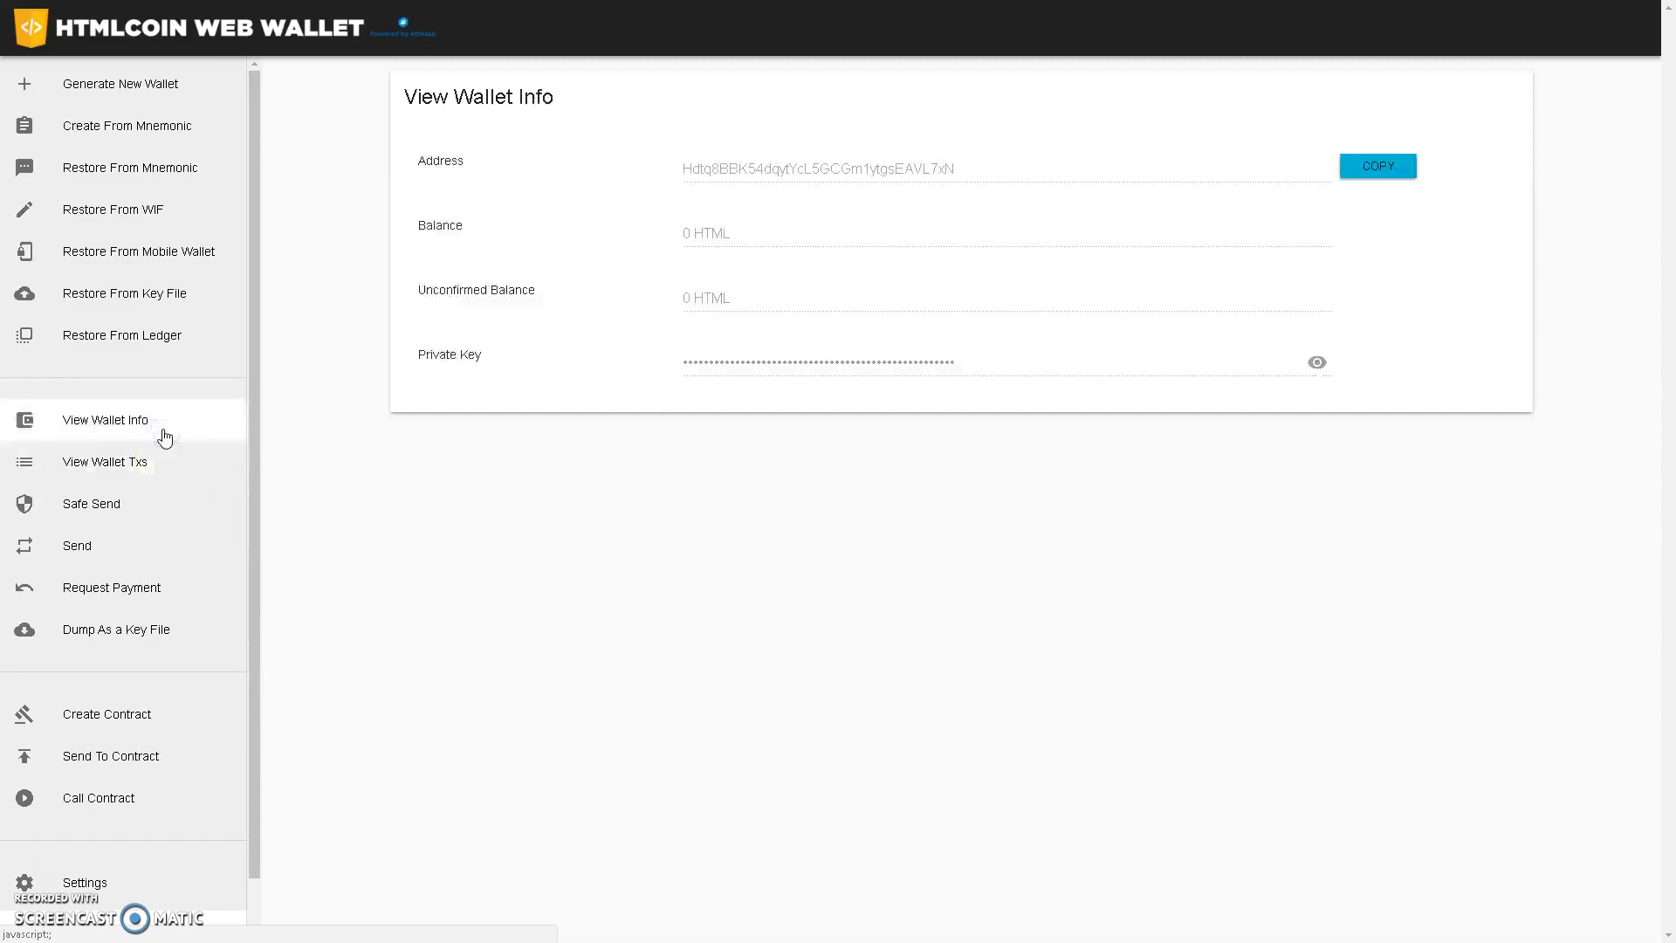
pyautogui.press('F11')
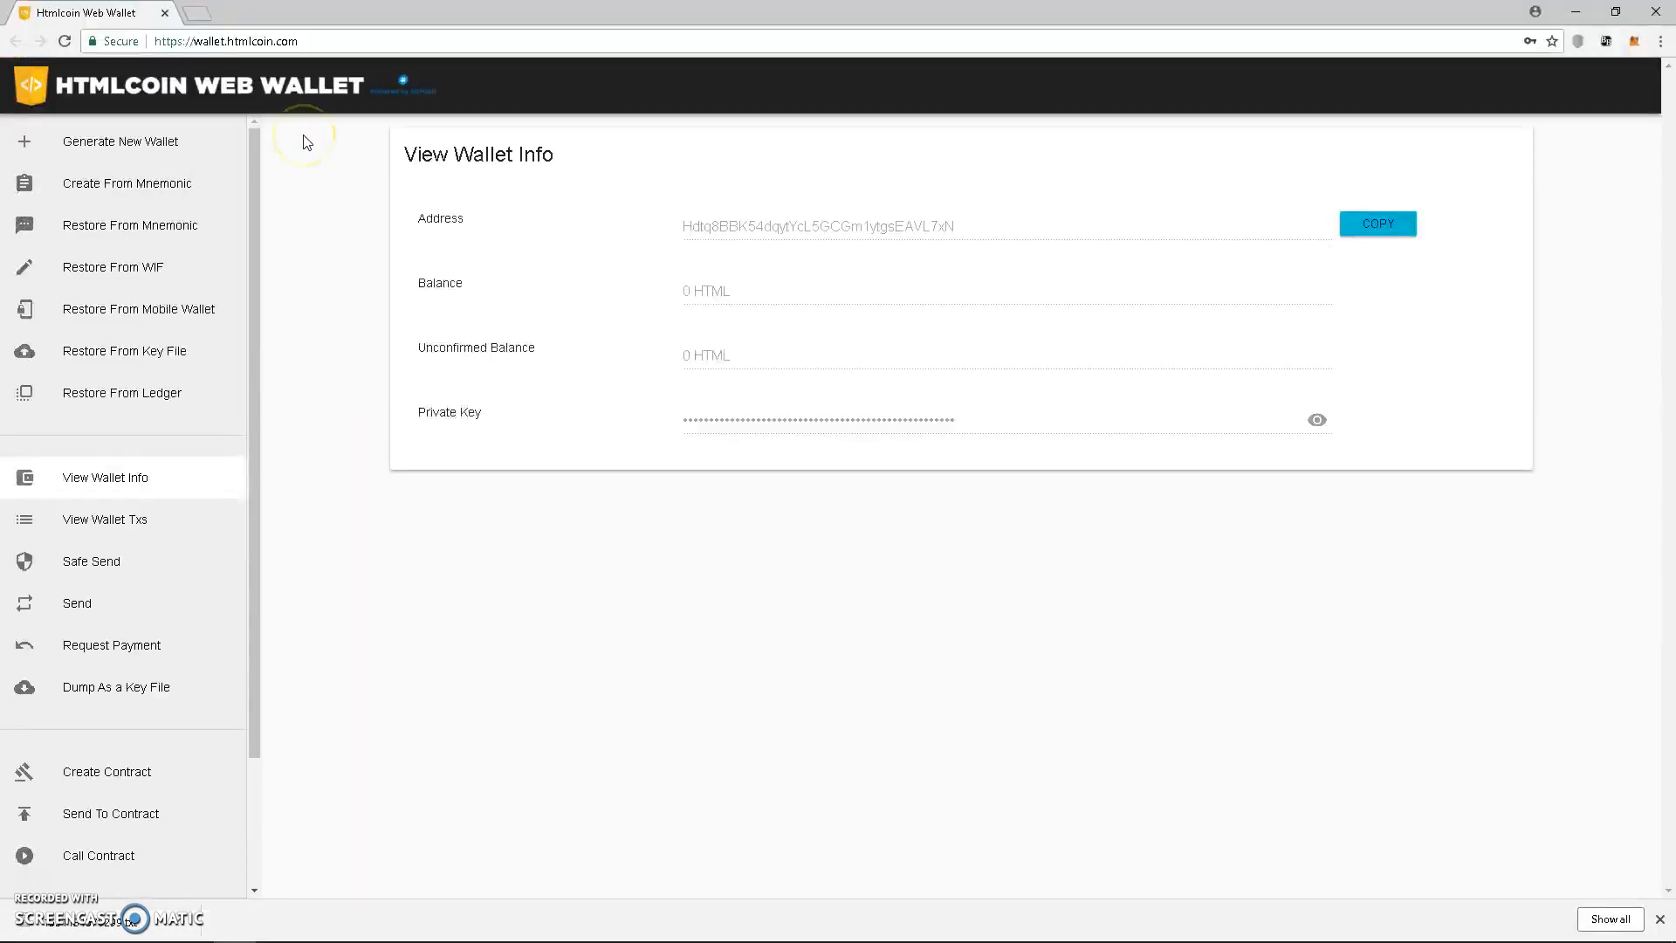
# - Reload the wallet site and restore a wallet from its key file, entering the password that decrypts it
pyautogui.click(393, 40)
pyautogui.press('Return')
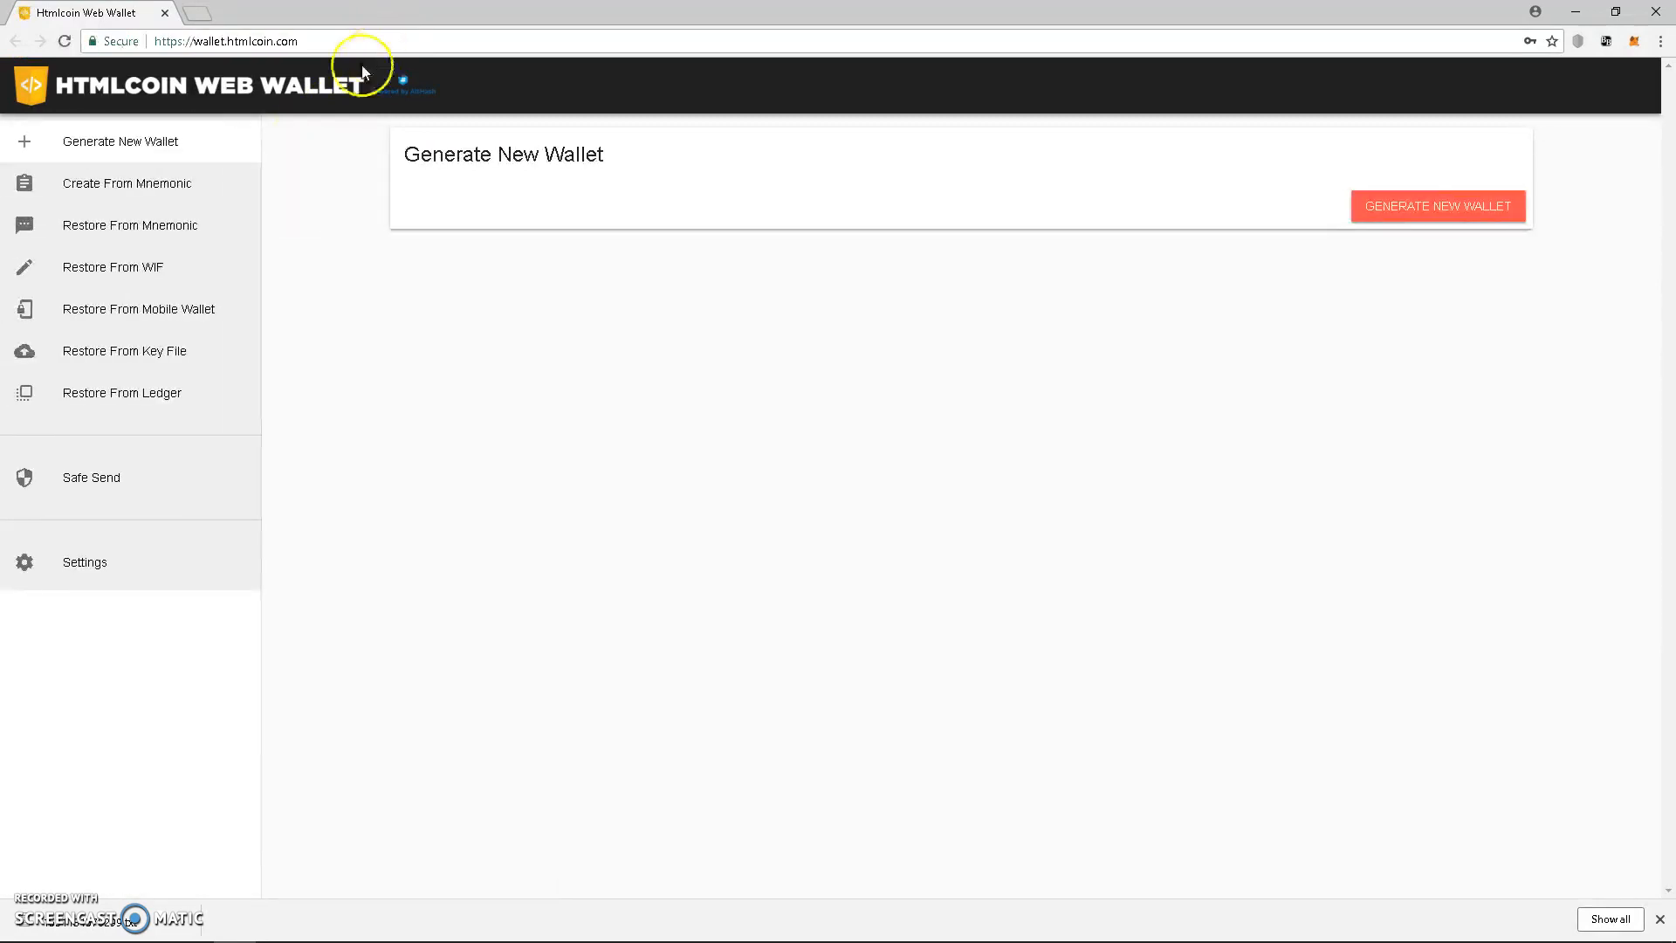
pyautogui.click(155, 352)
pyautogui.click(451, 210)
pyautogui.click(419, 192)
pyautogui.click(851, 768)
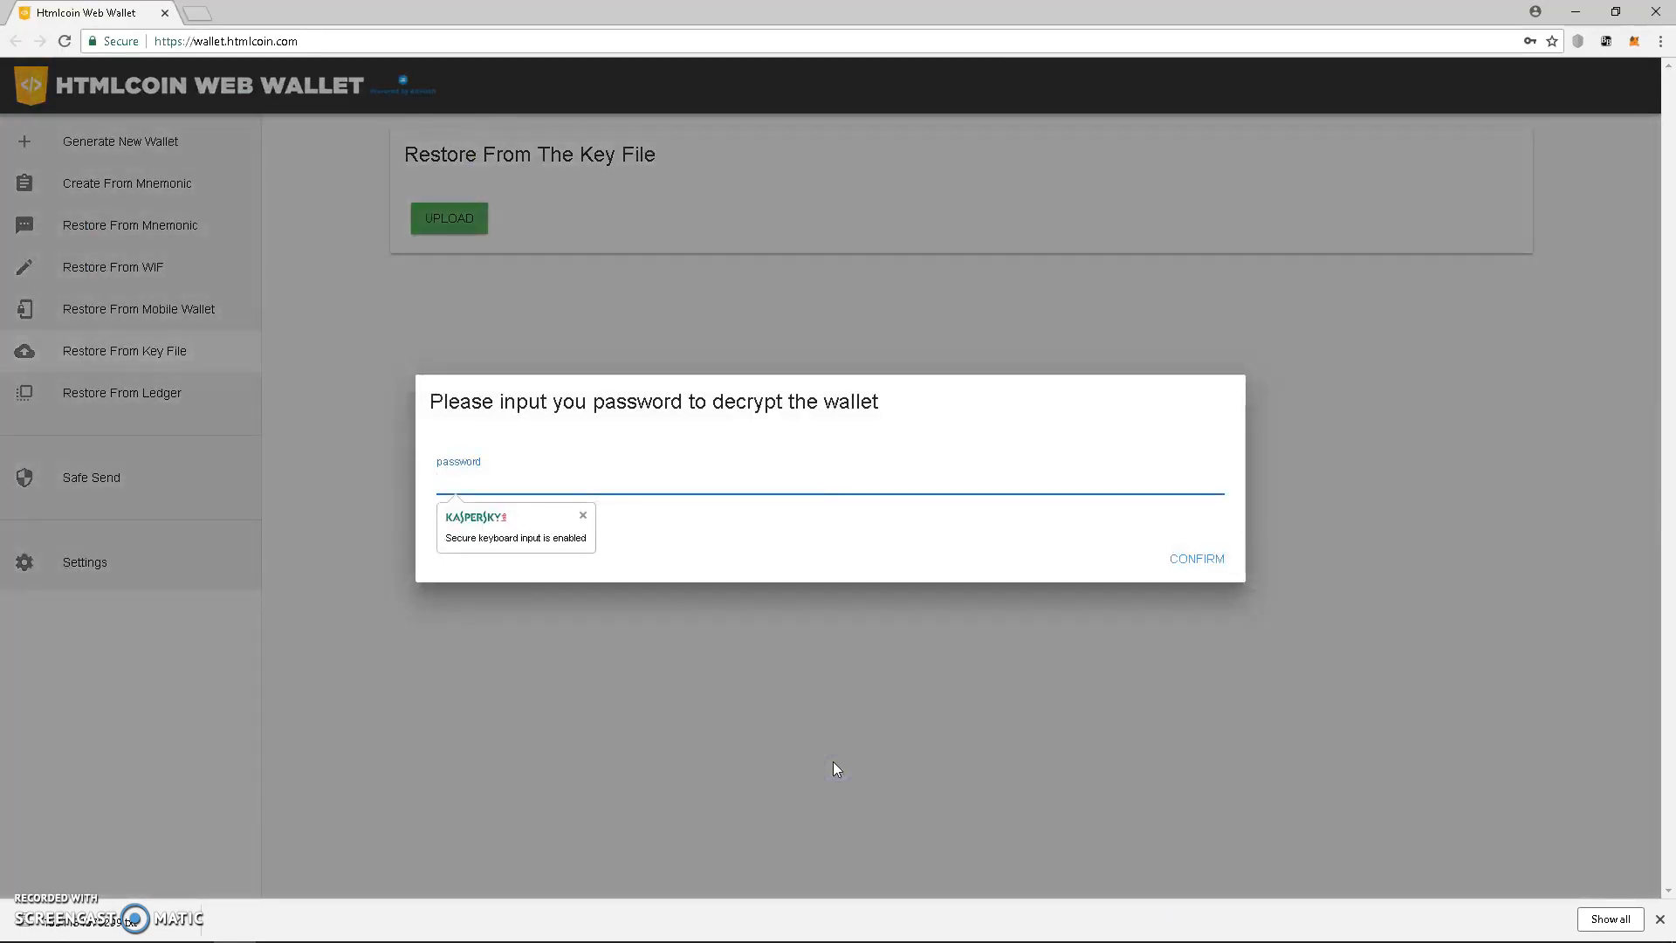
pyautogui.press('Return')
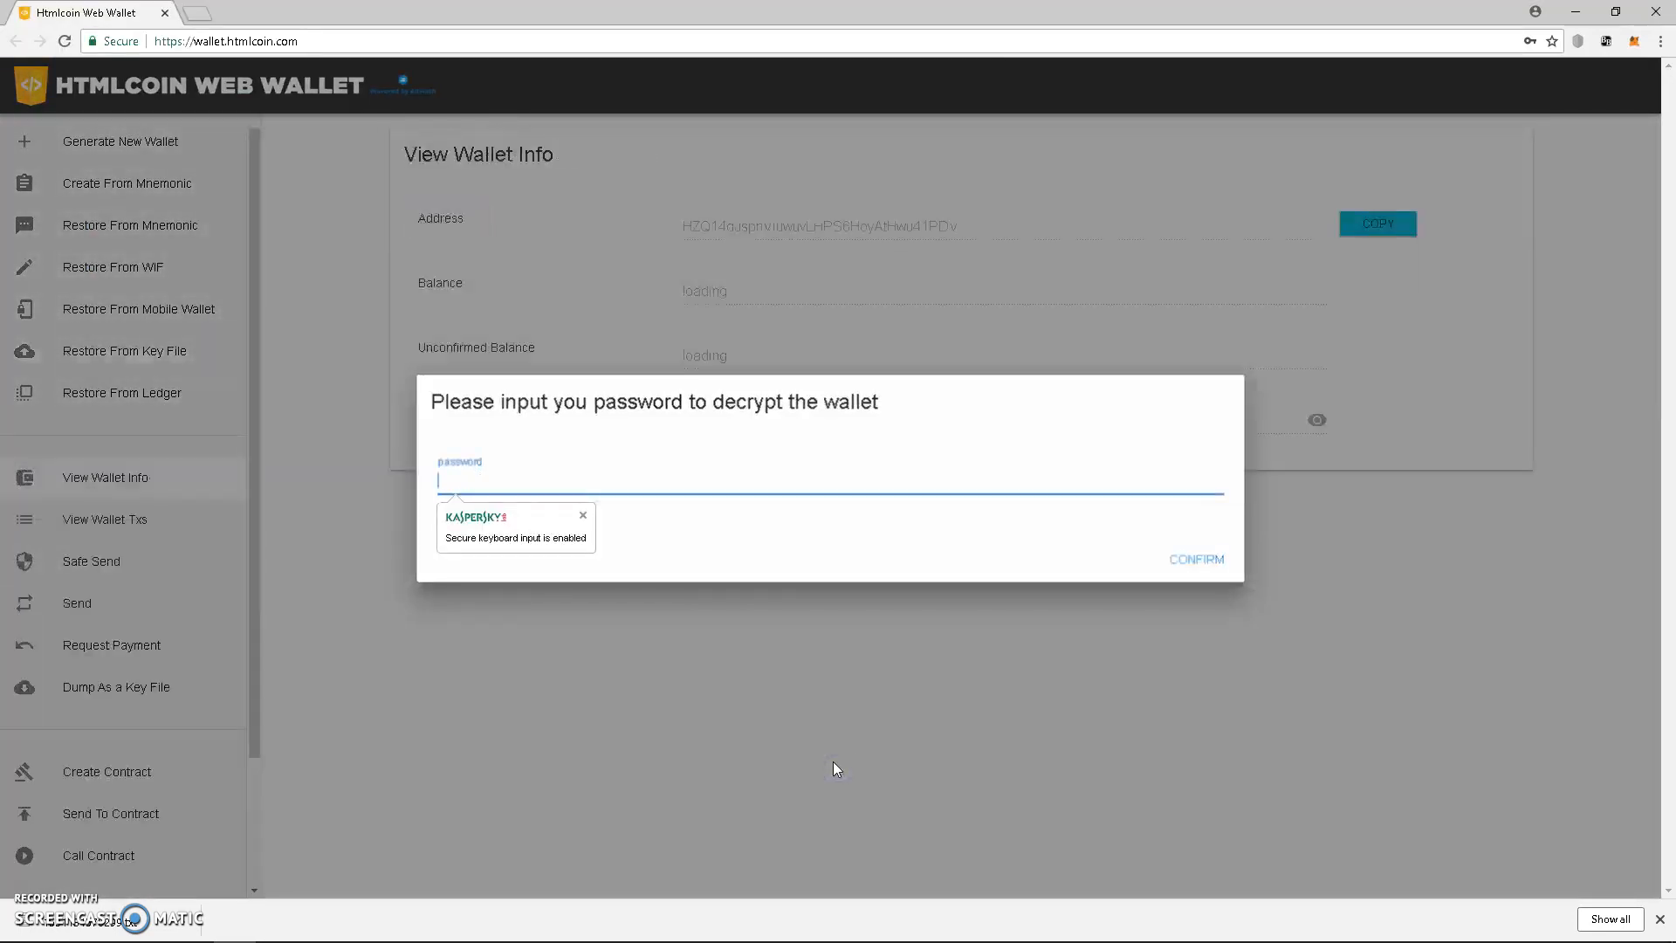
# - Check the restored wallet's recent transactions and look at the form for restoring a wallet from WIF
pyautogui.click(164, 538)
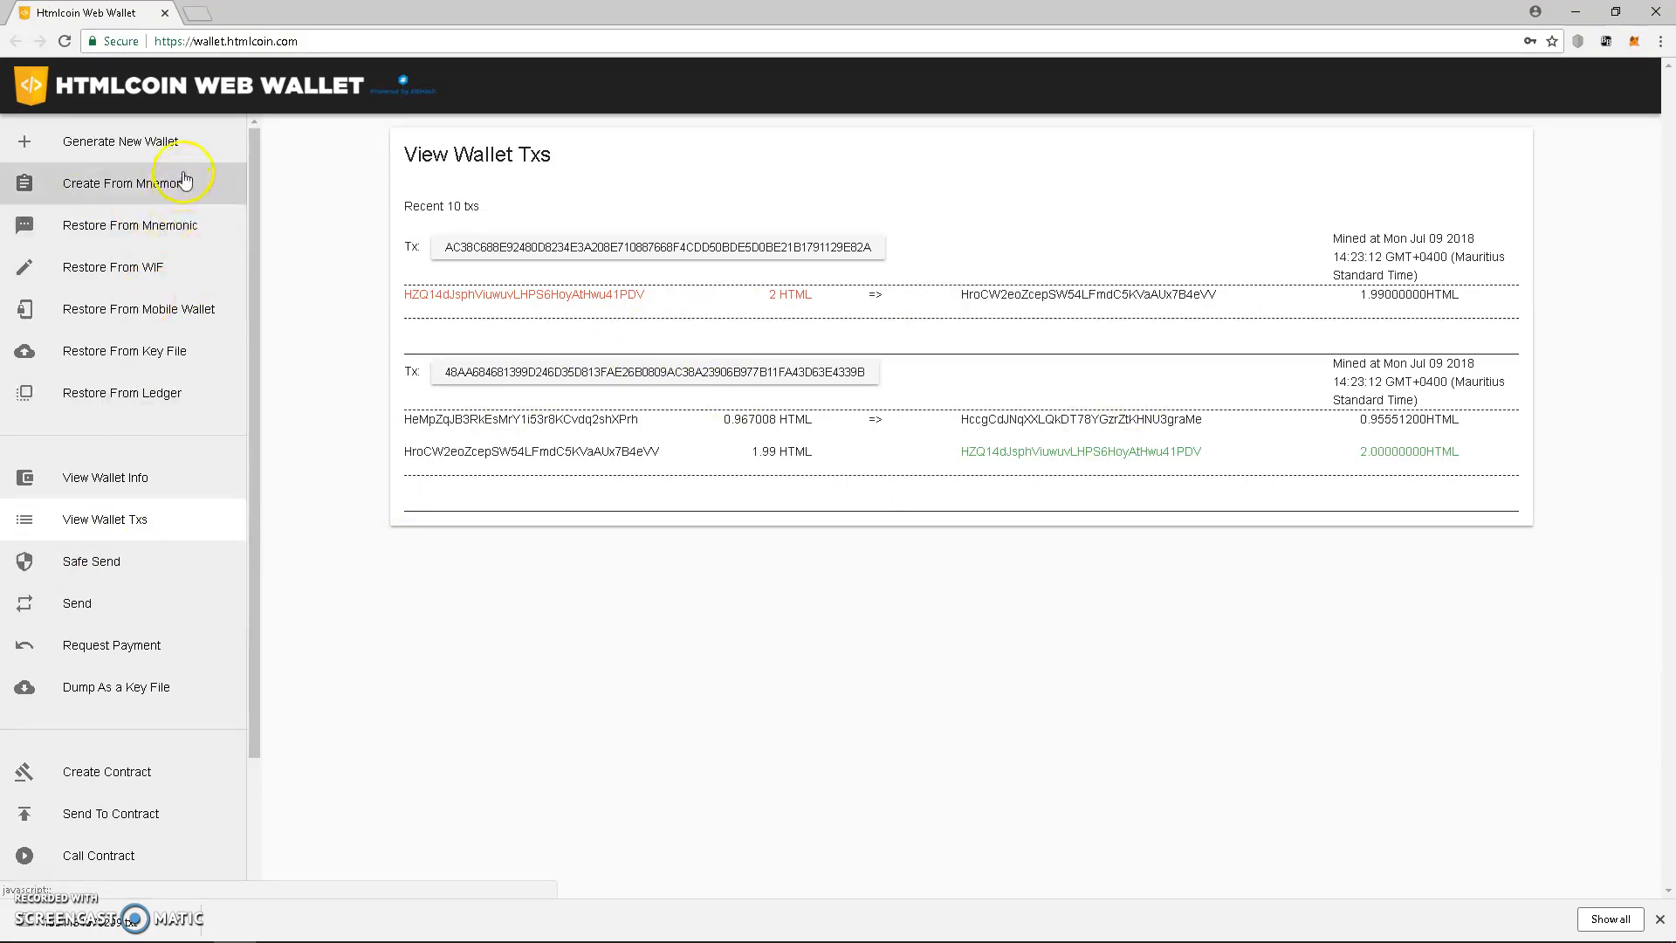
pyautogui.click(165, 268)
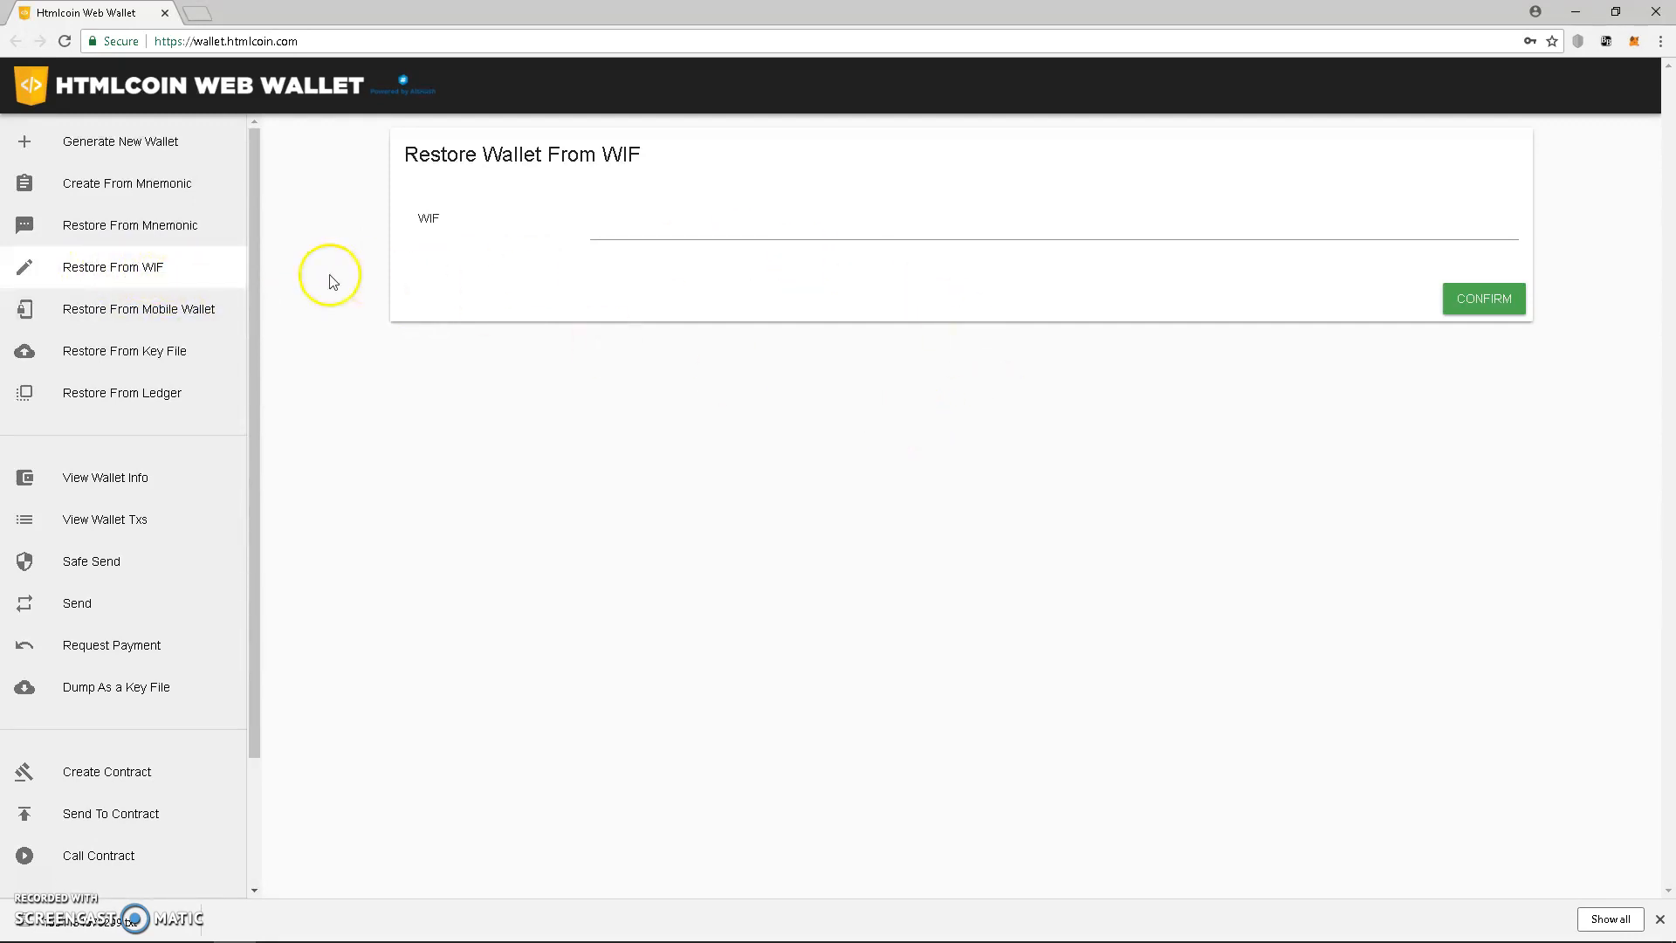
# - Restore from a mobile wallet by entering its twelve mnemonic words and choosing the first listed address
pyautogui.click(188, 317)
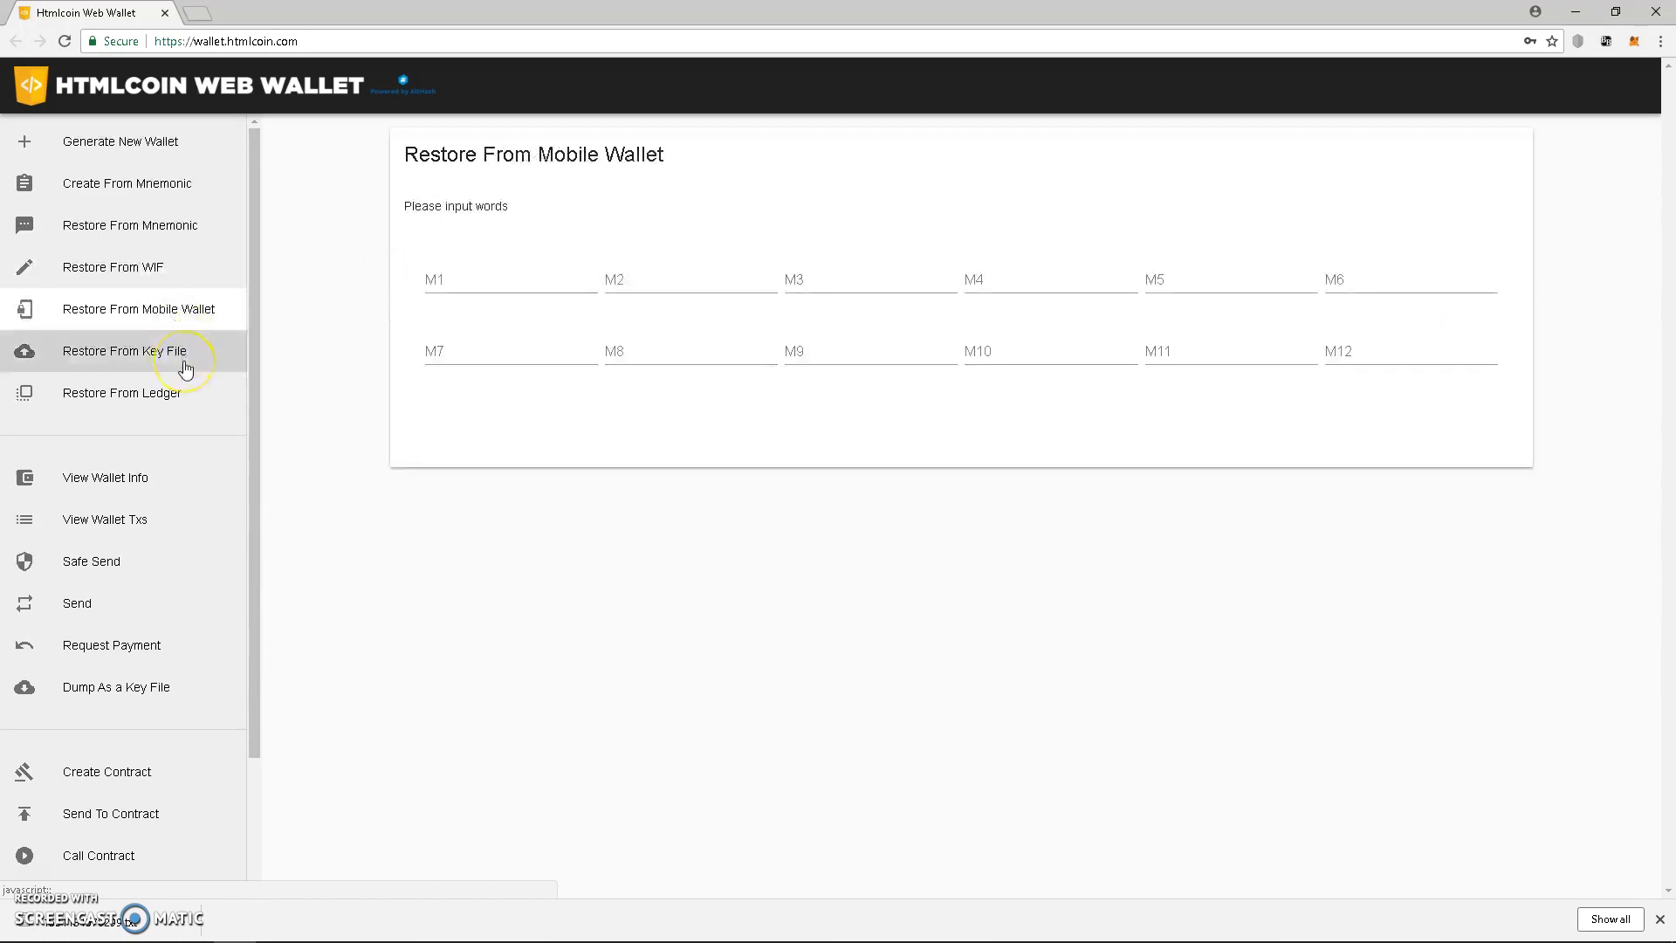
pyautogui.click(183, 324)
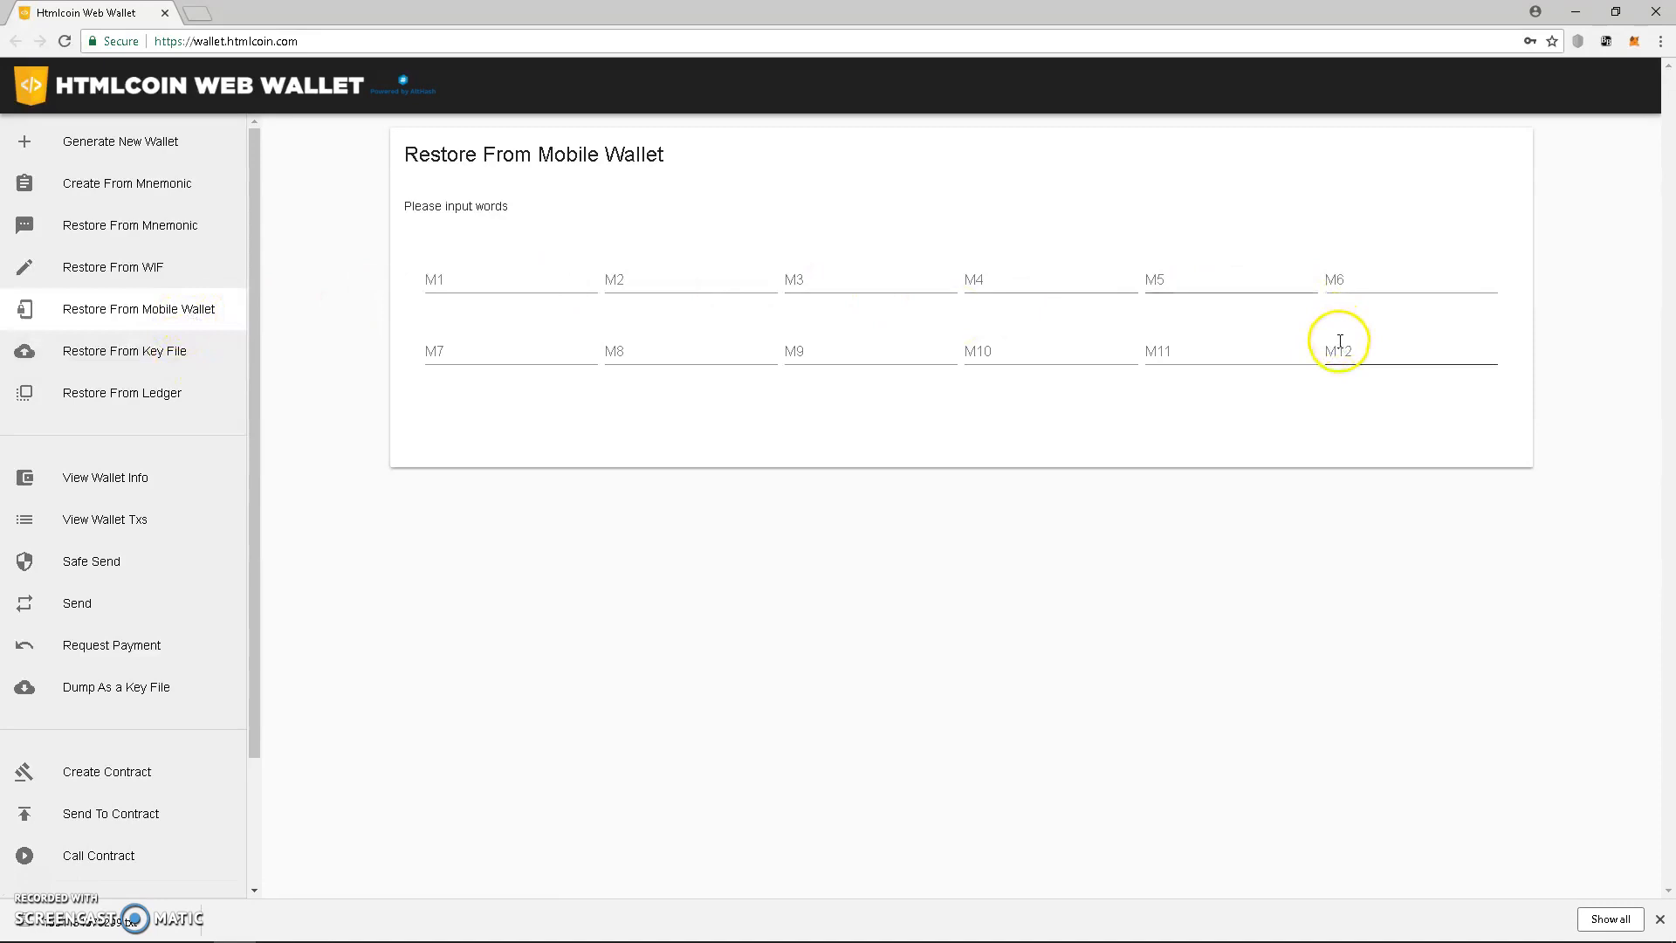
pyautogui.click(534, 274)
pyautogui.click(695, 285)
pyautogui.click(816, 278)
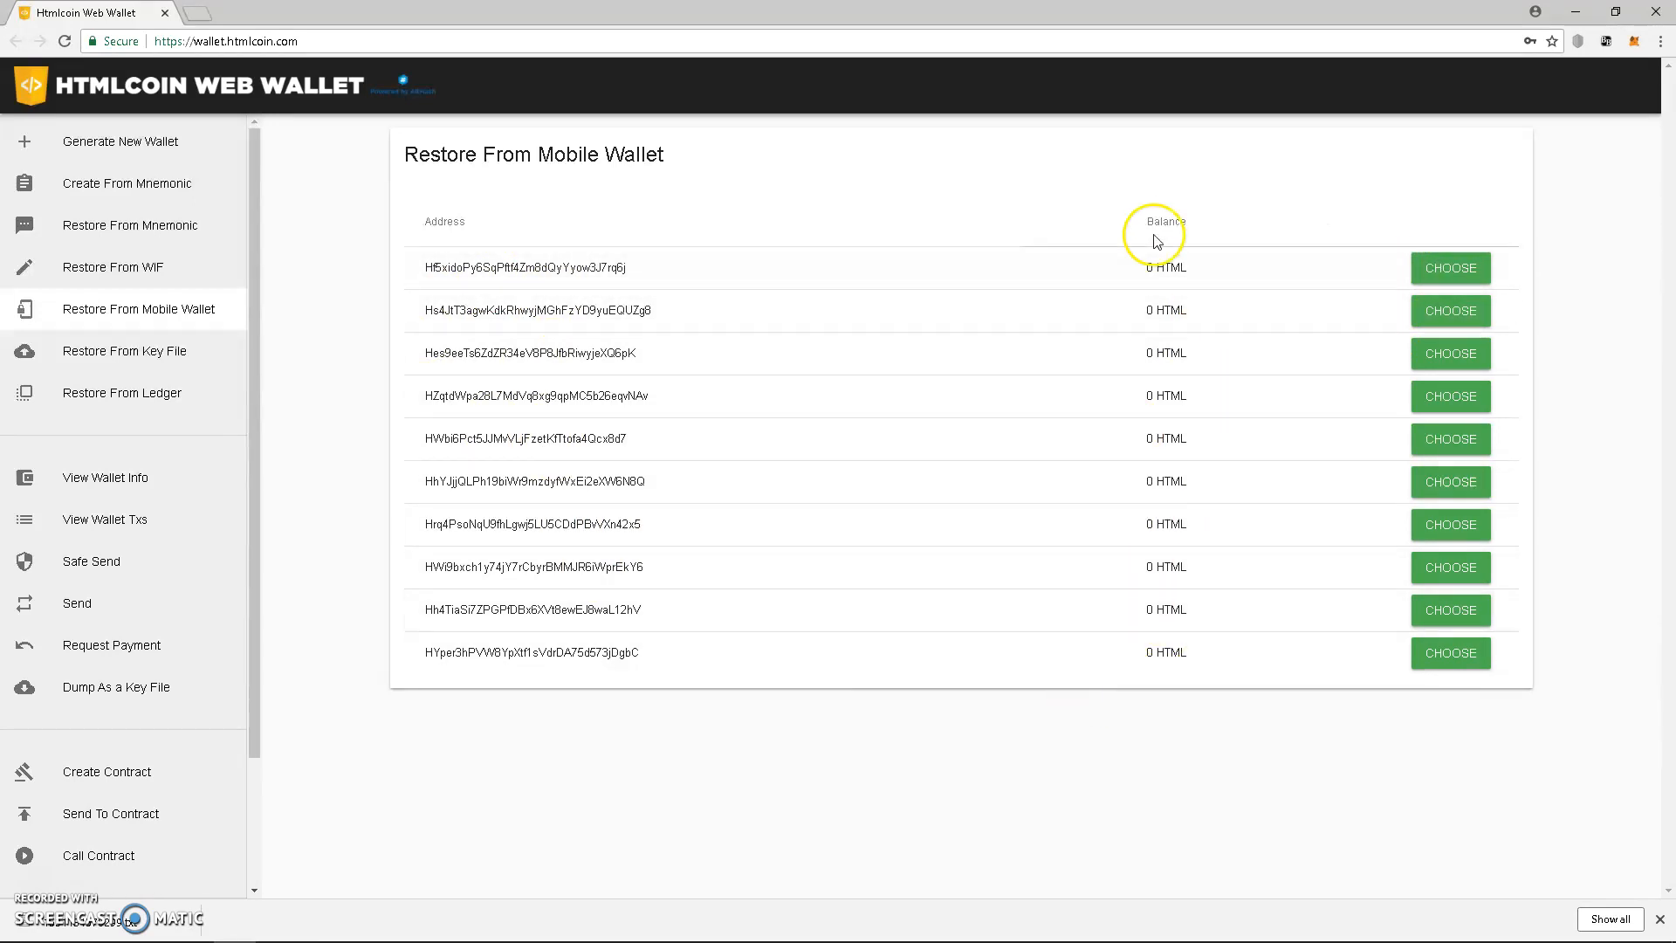
pyautogui.click(1450, 269)
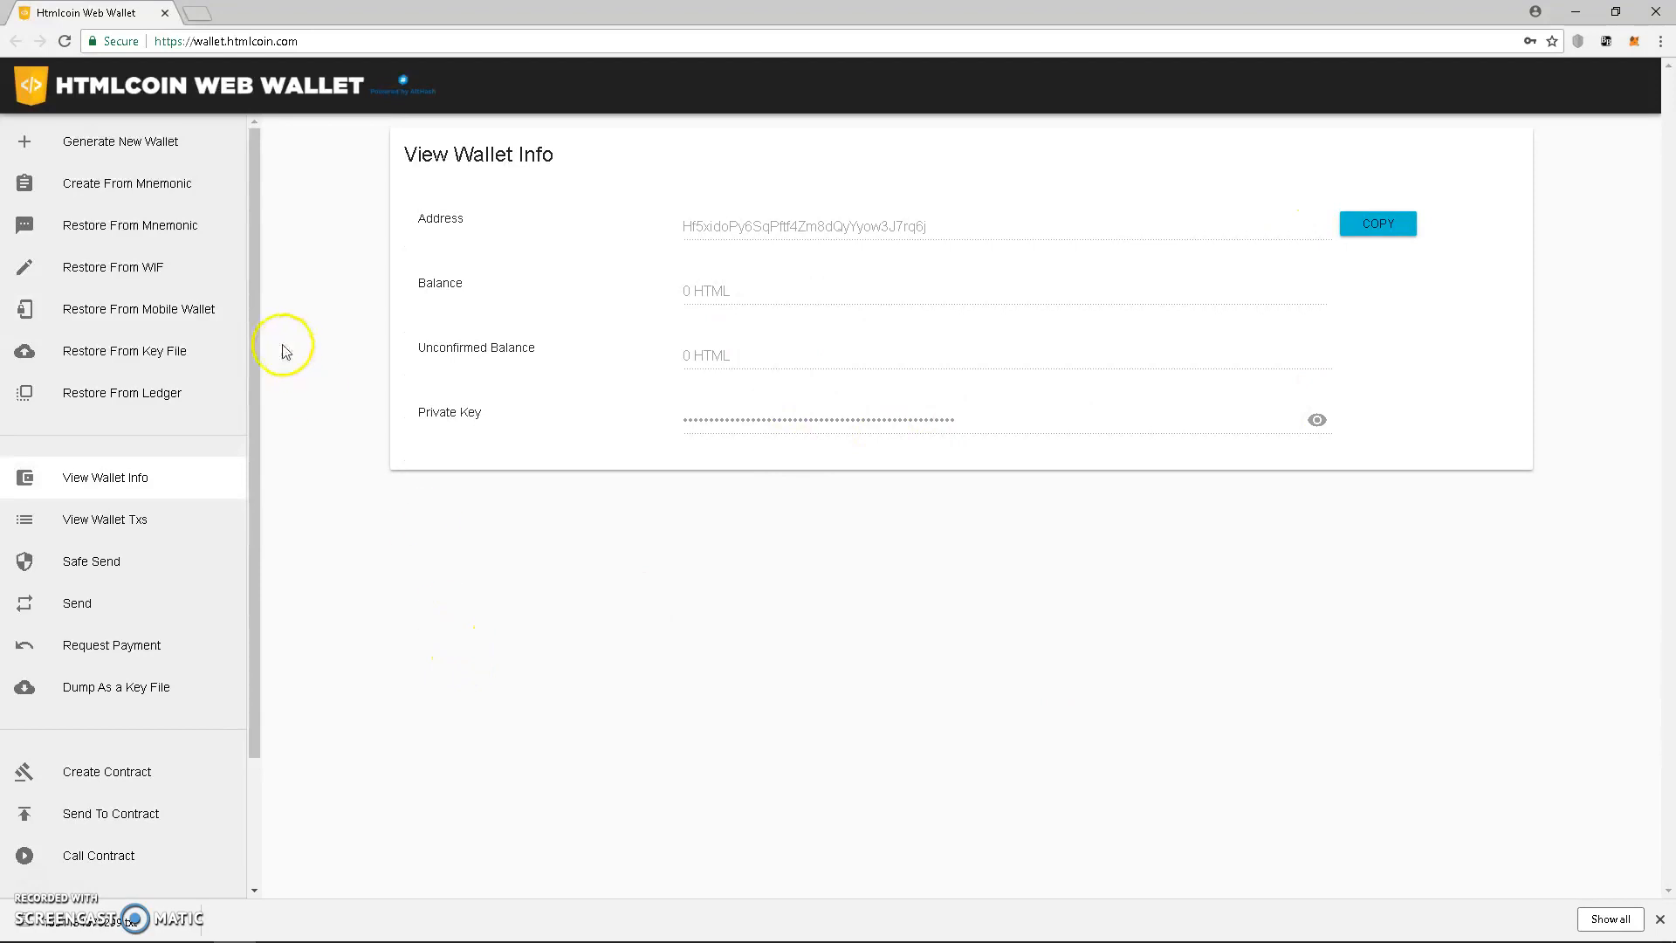
# - Examine the key file and Ledger restore options, the wallet's info and transactions, and the Safe Send and Request Payment forms
pyautogui.click(189, 365)
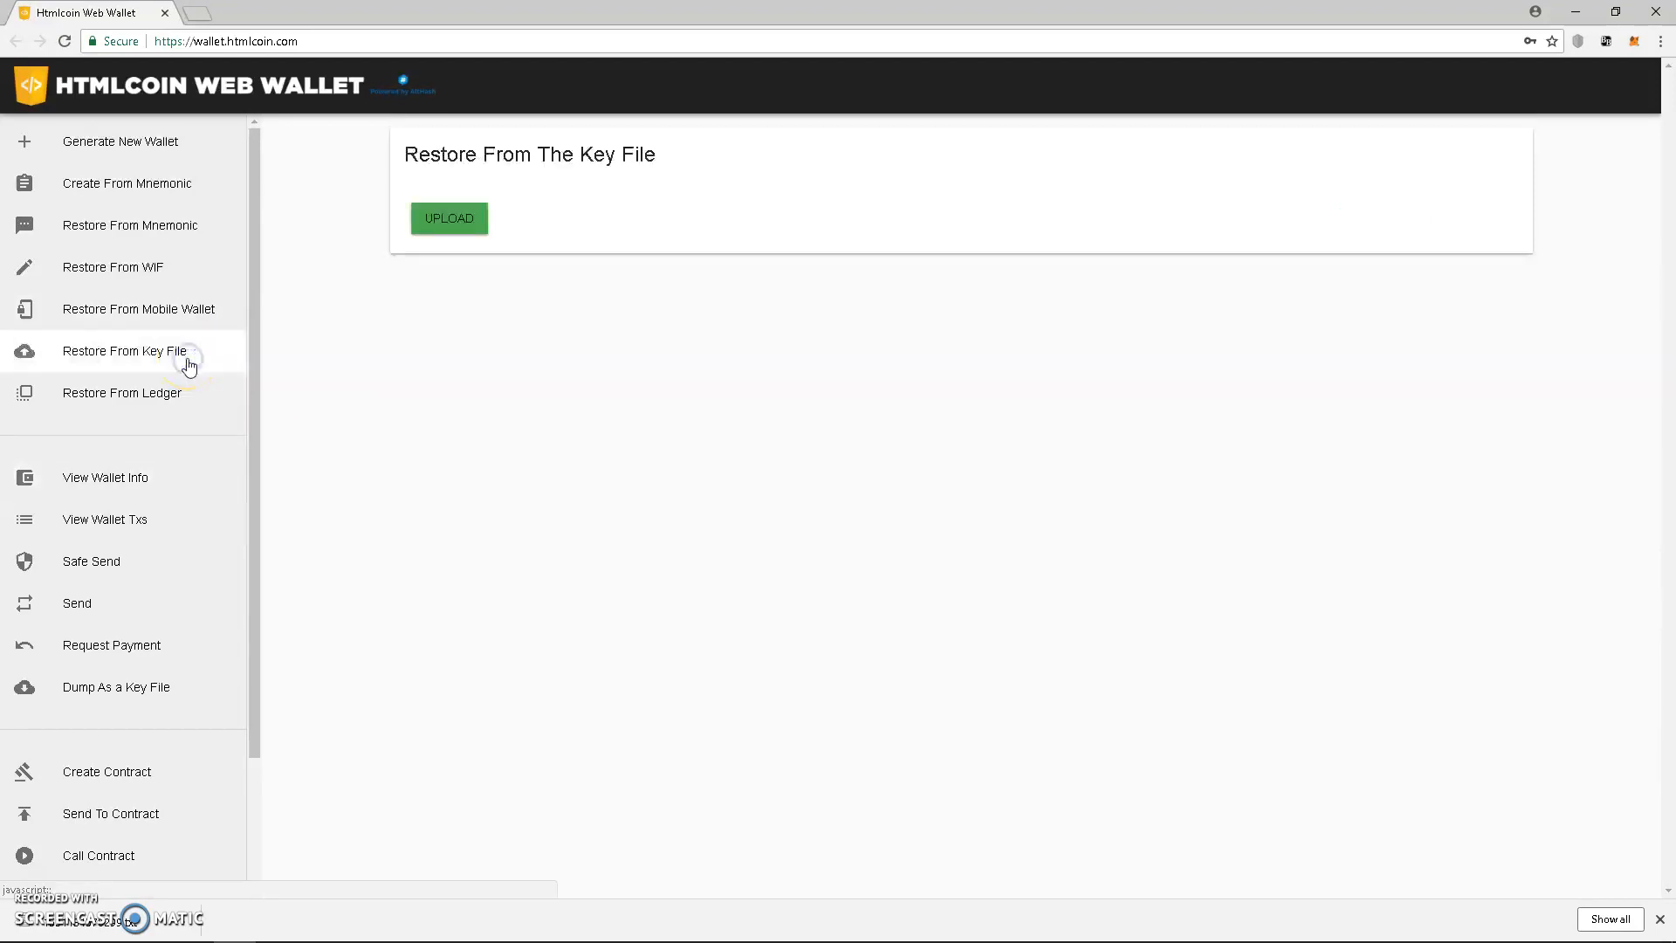
pyautogui.click(171, 397)
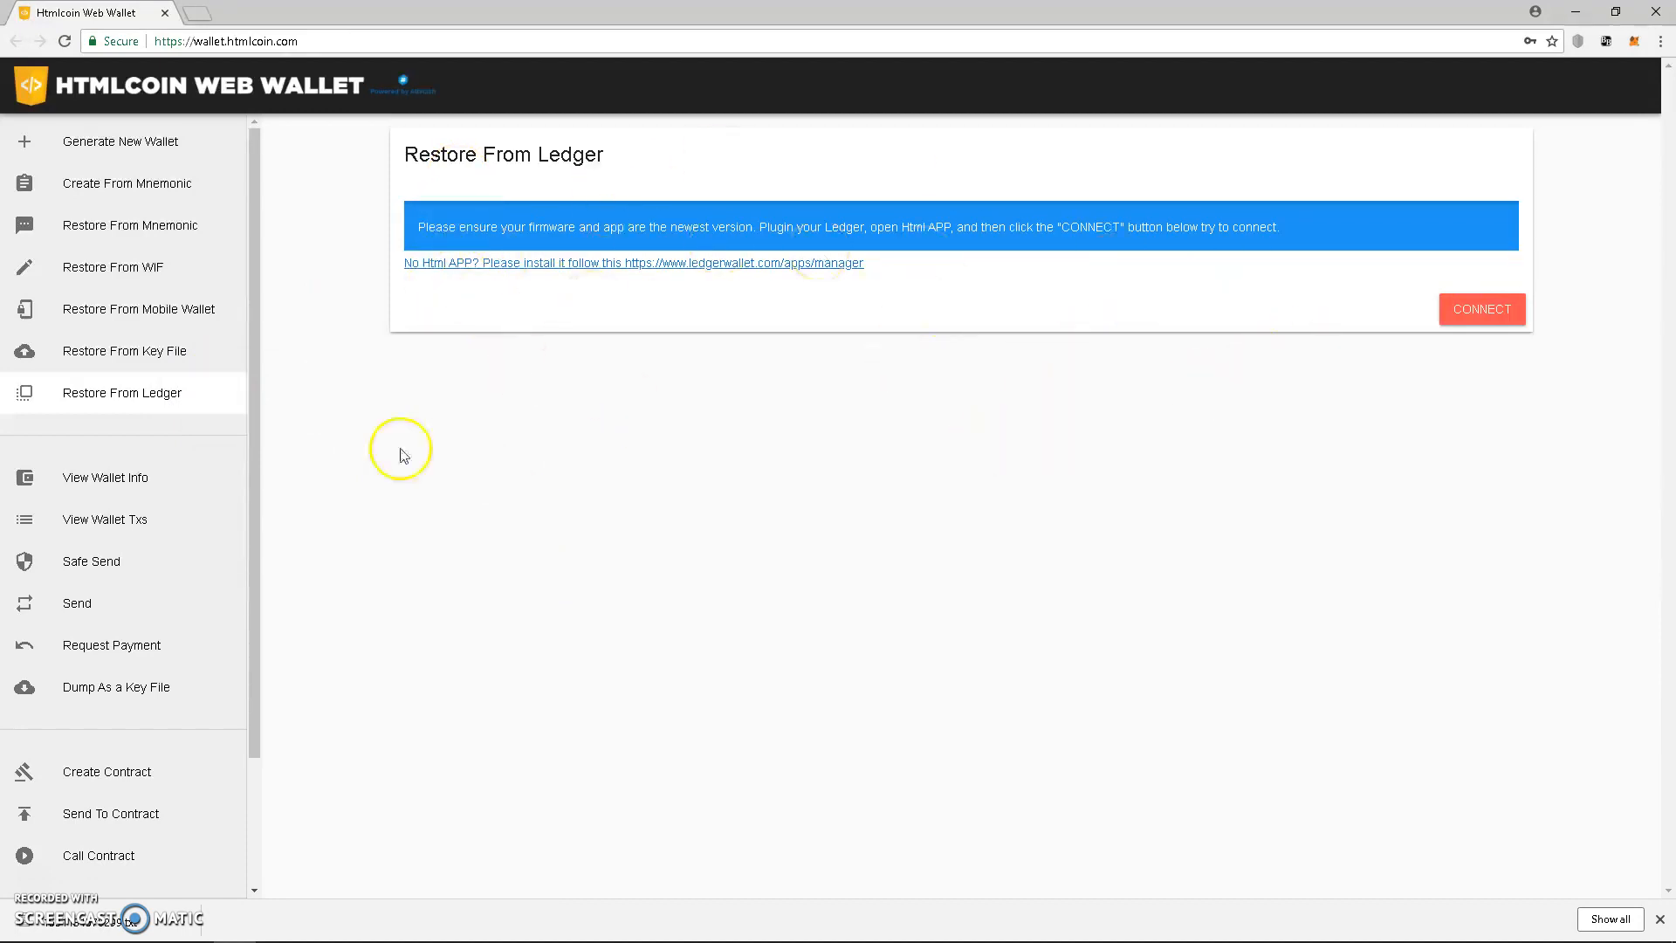
pyautogui.click(143, 481)
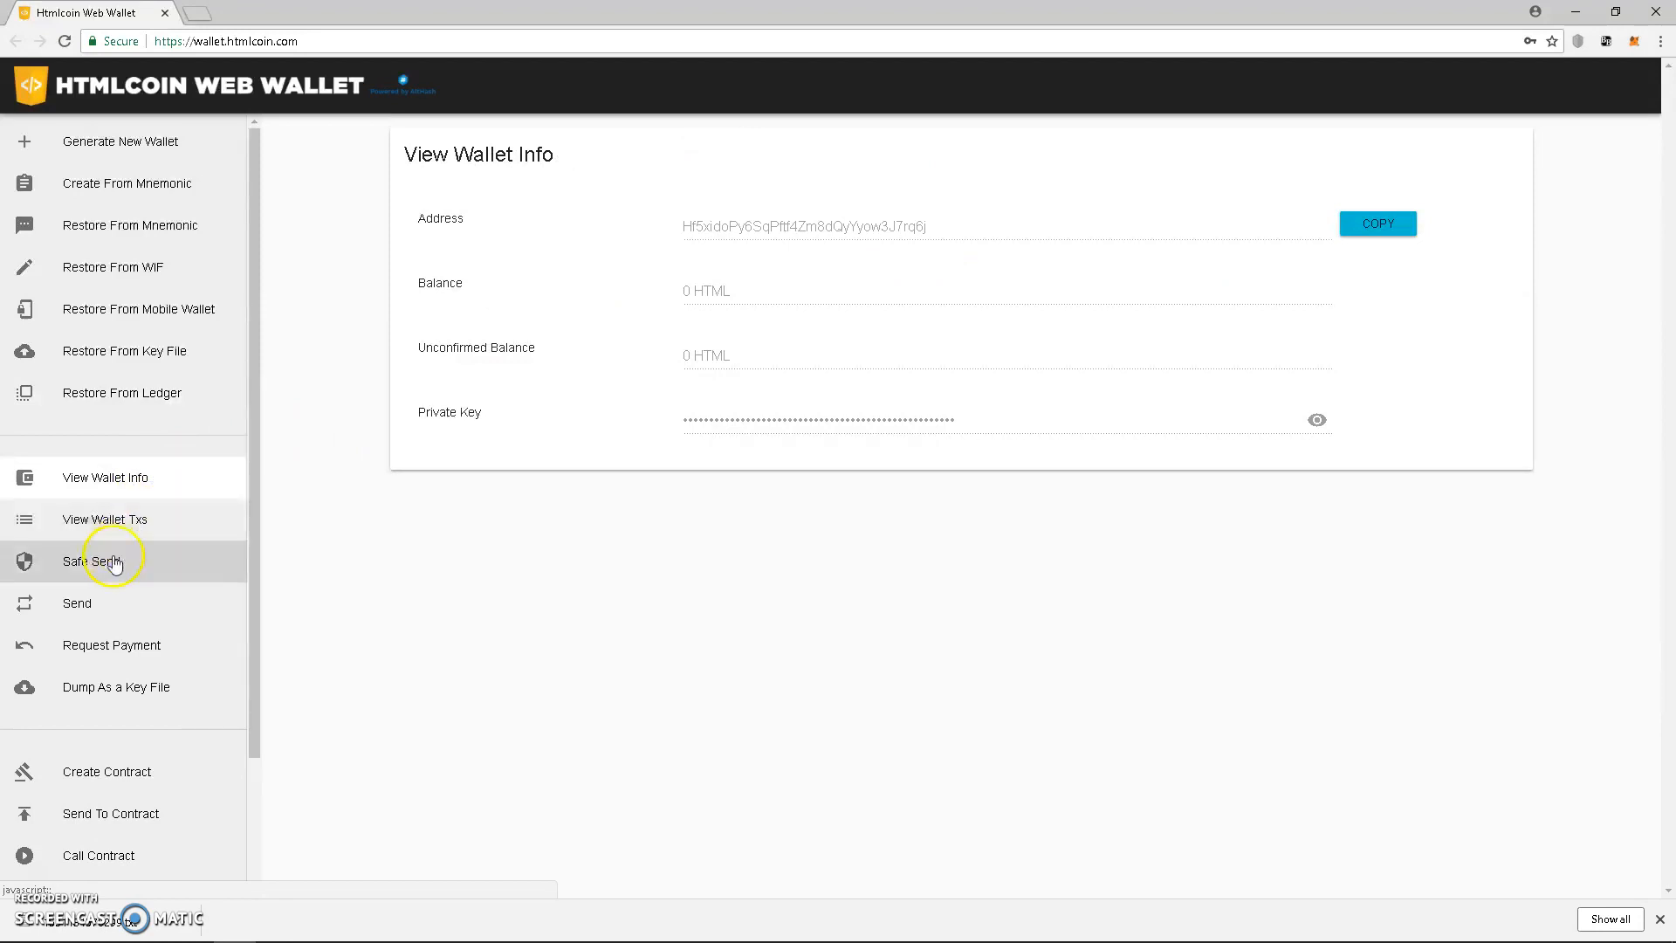
pyautogui.click(138, 529)
pyautogui.click(122, 564)
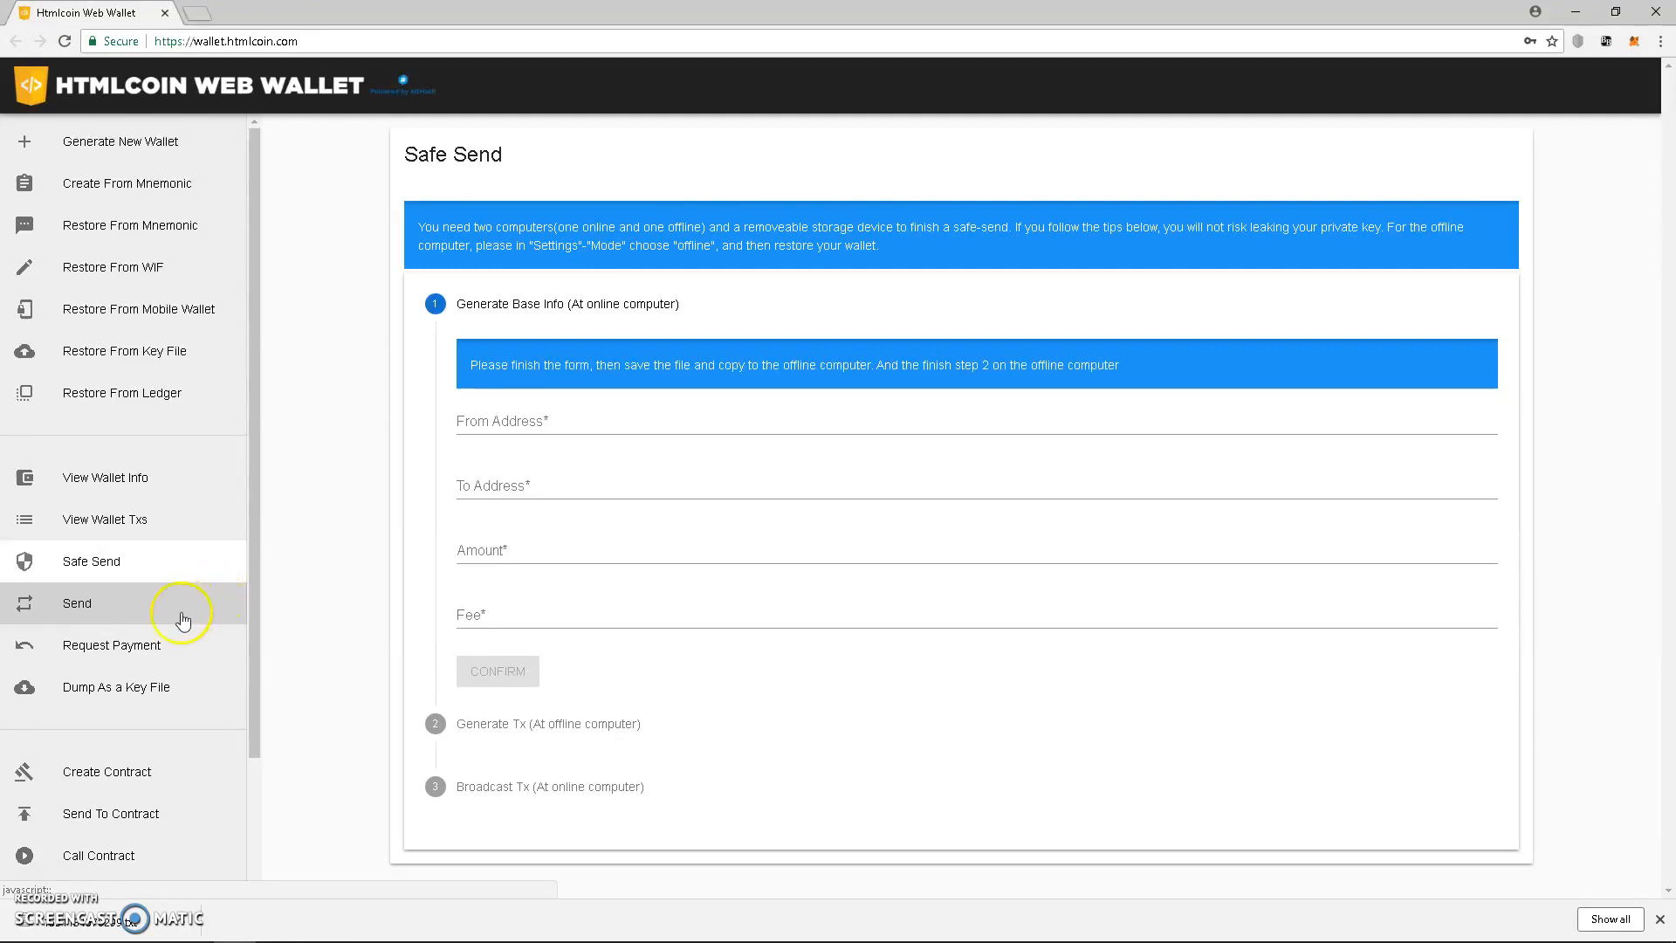
pyautogui.click(154, 648)
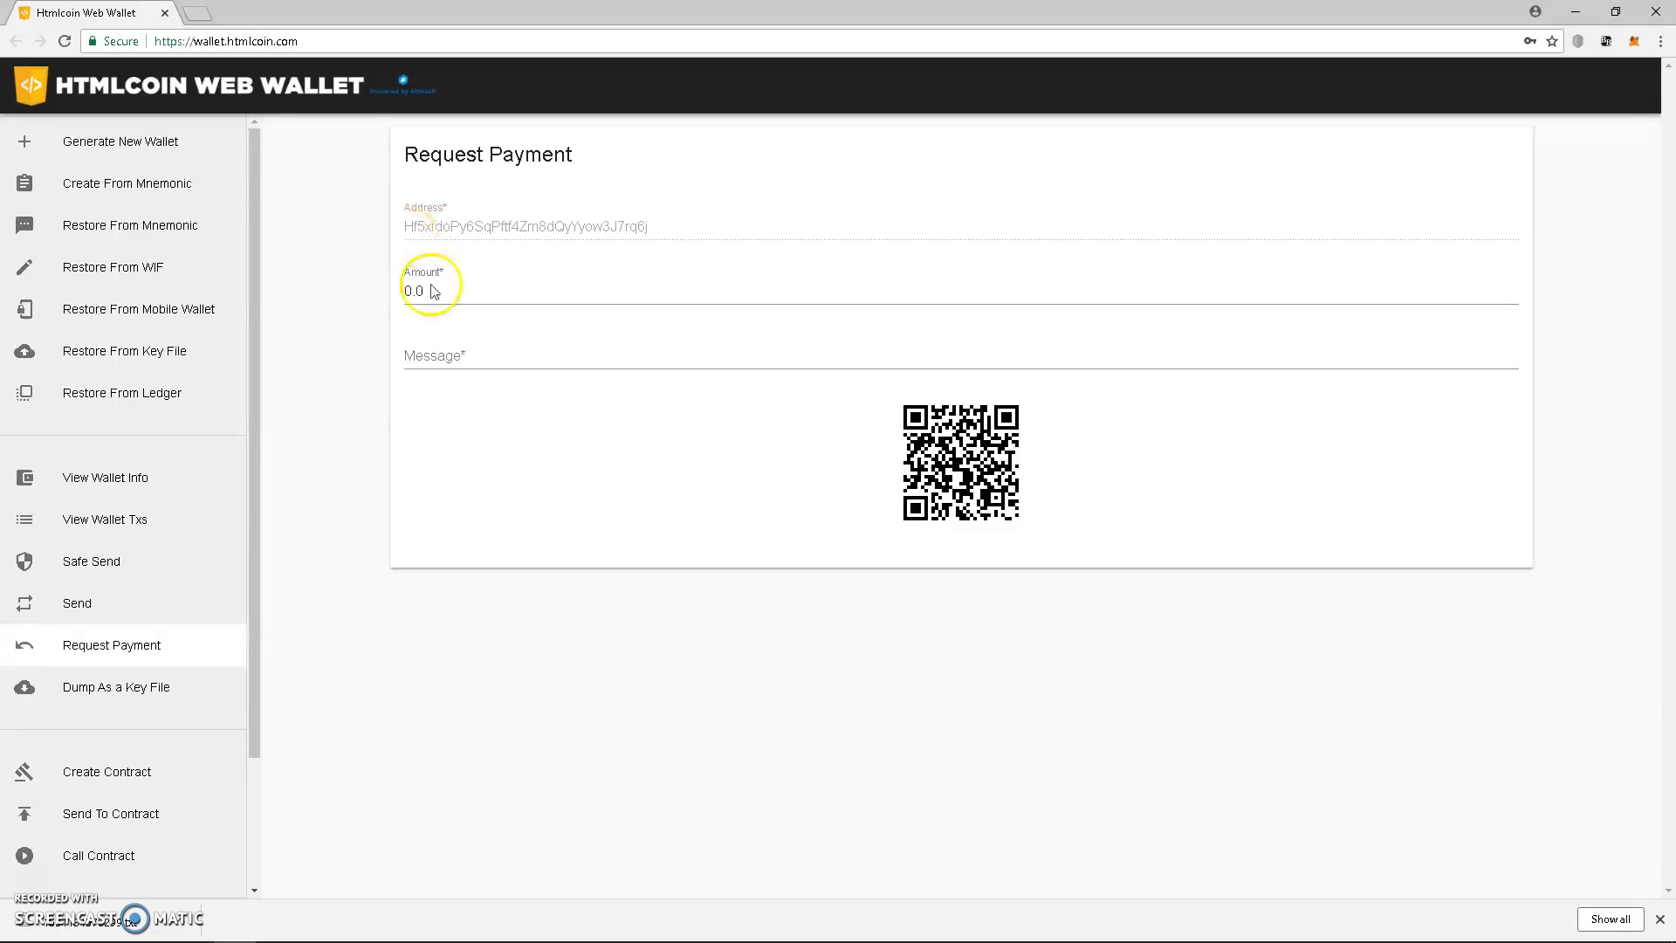
# - Try to dump the wallet as a key file with the encryption password left empty
pyautogui.click(146, 694)
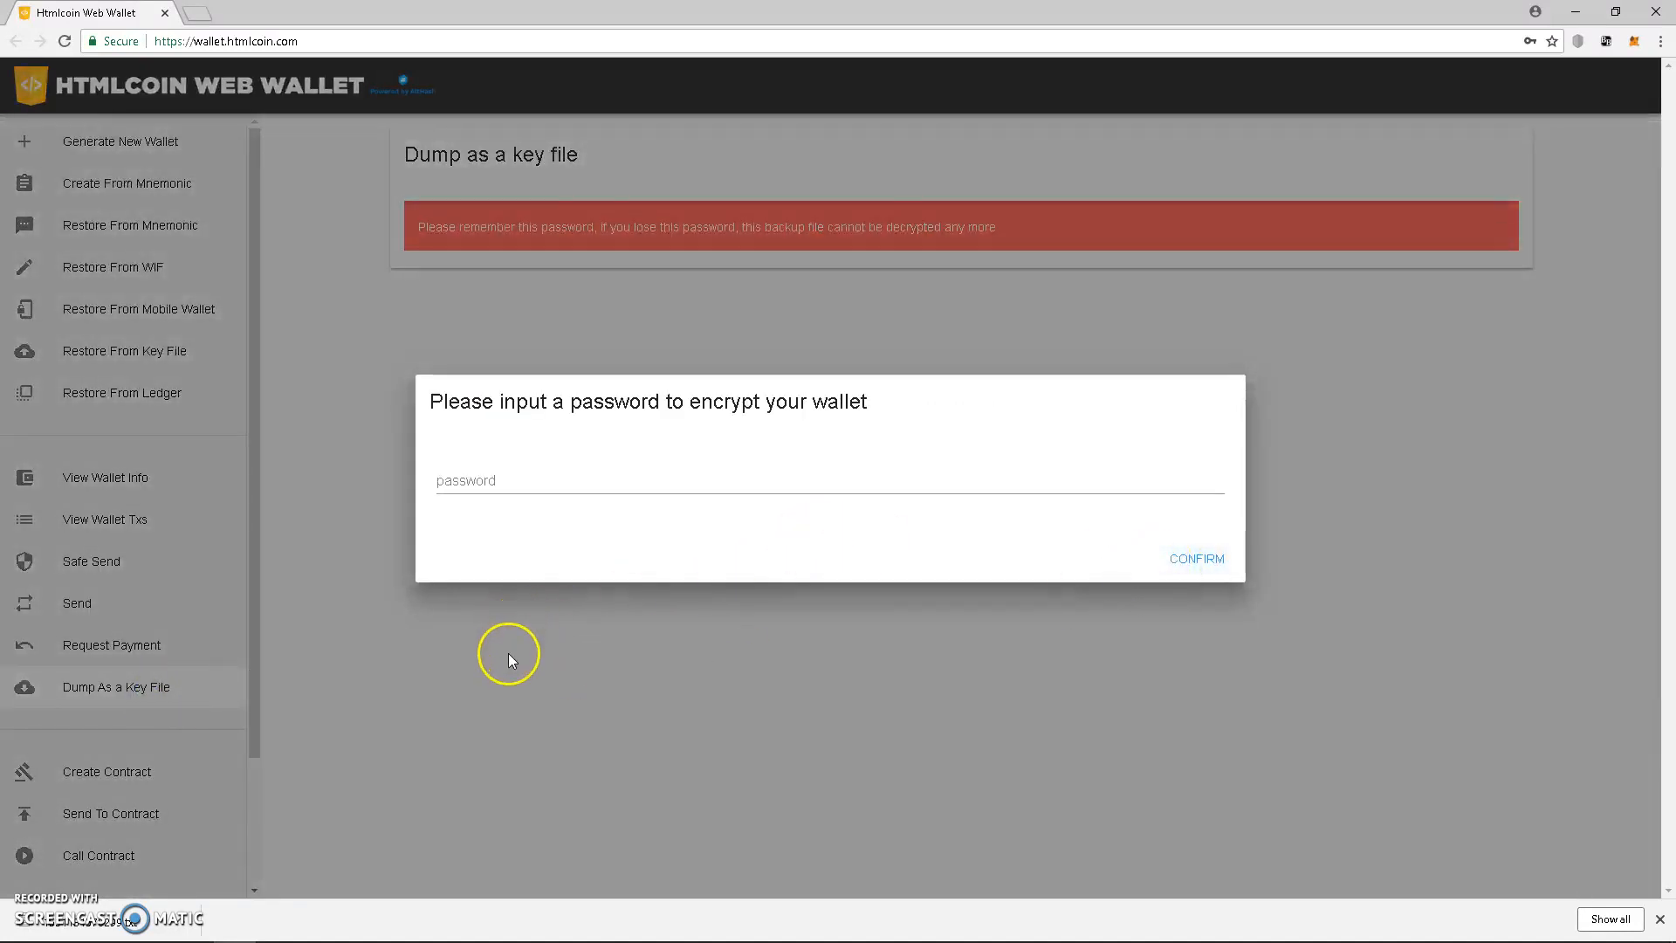
pyautogui.click(1170, 566)
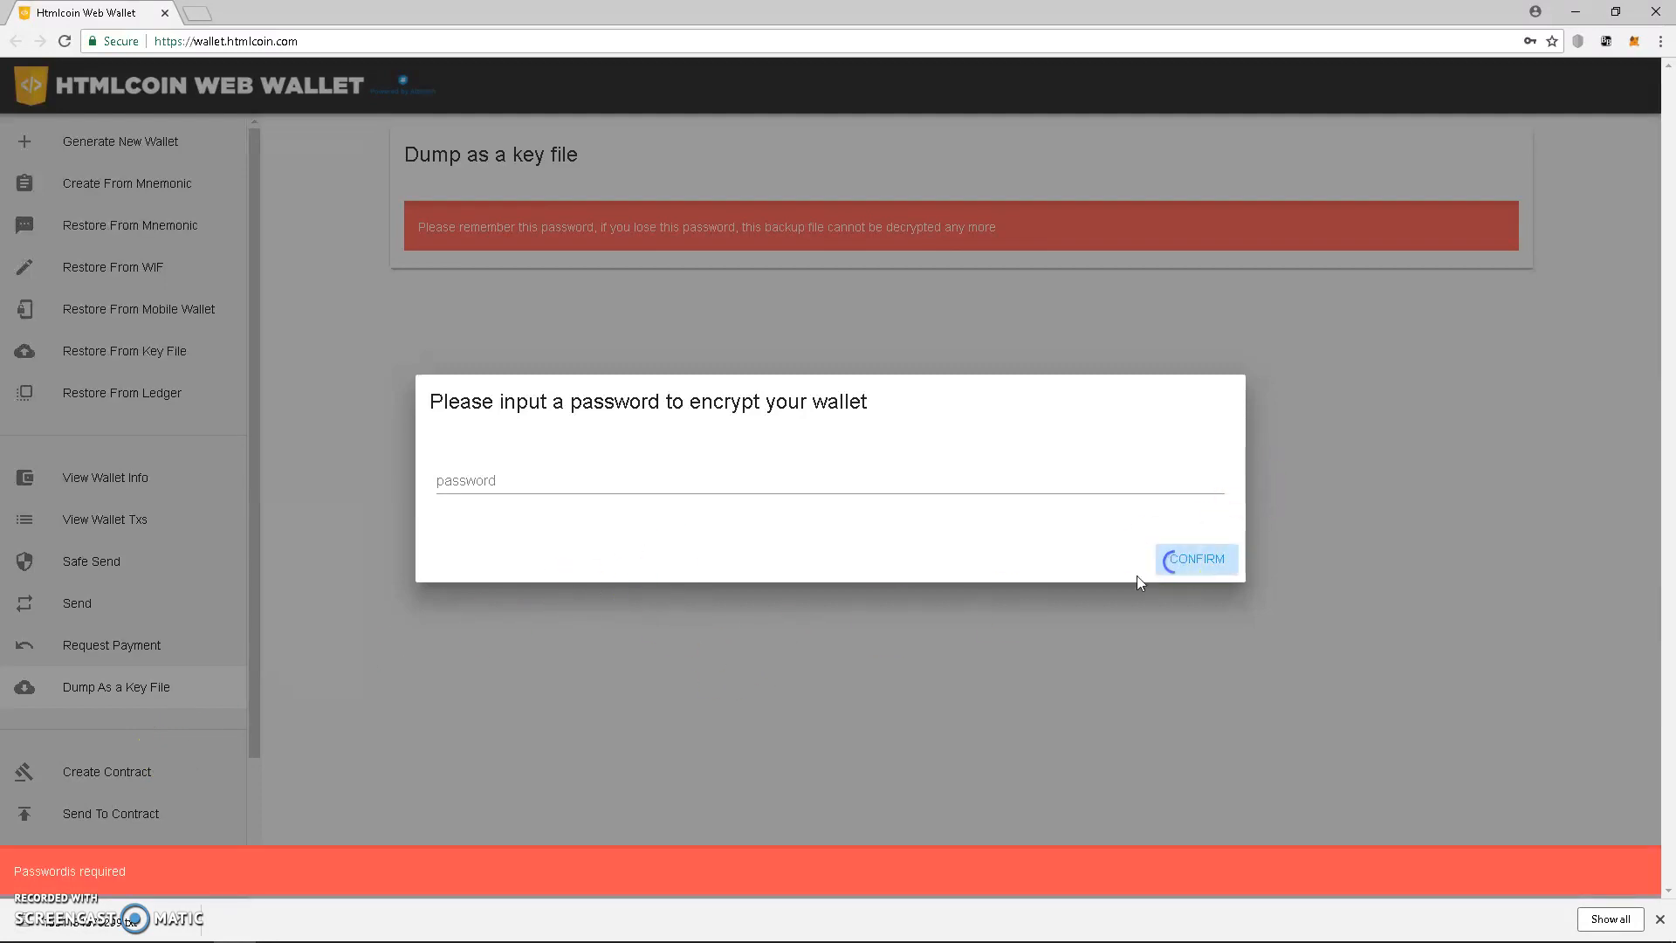